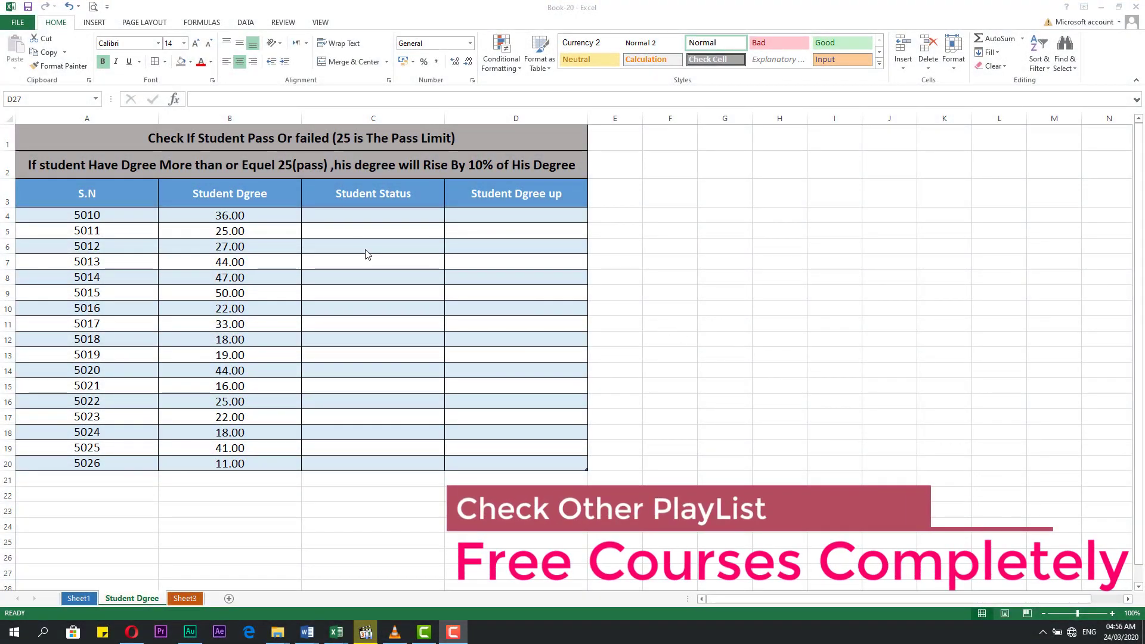
Look over the grades table, selecting its S.N and Student Dgree columns and the status cells
click(377, 215)
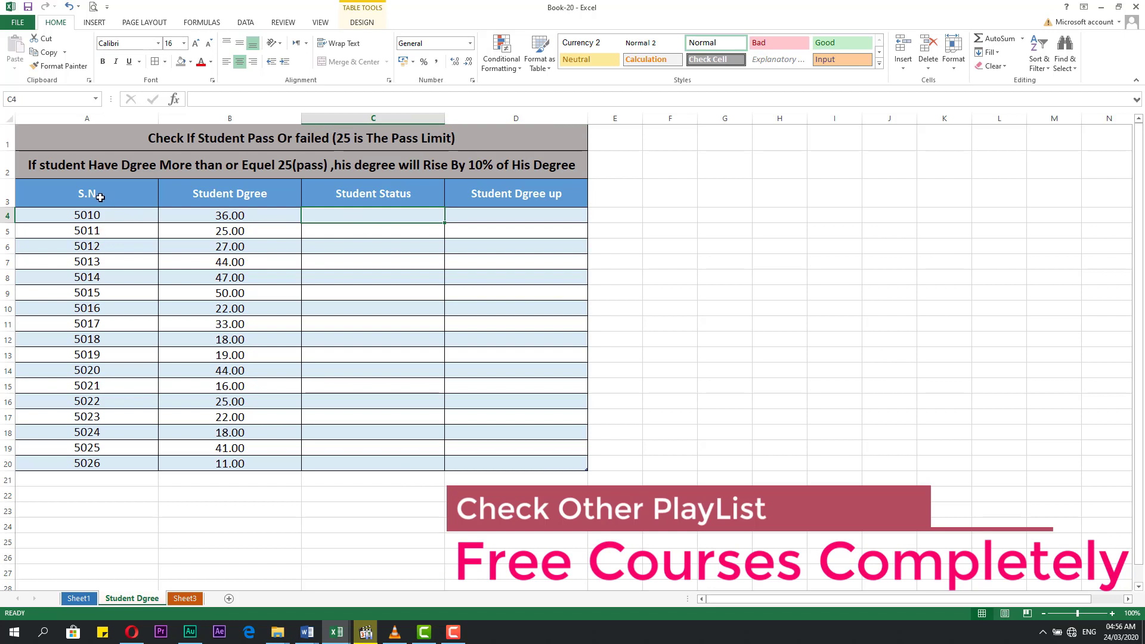
drag(113, 200, 496, 466)
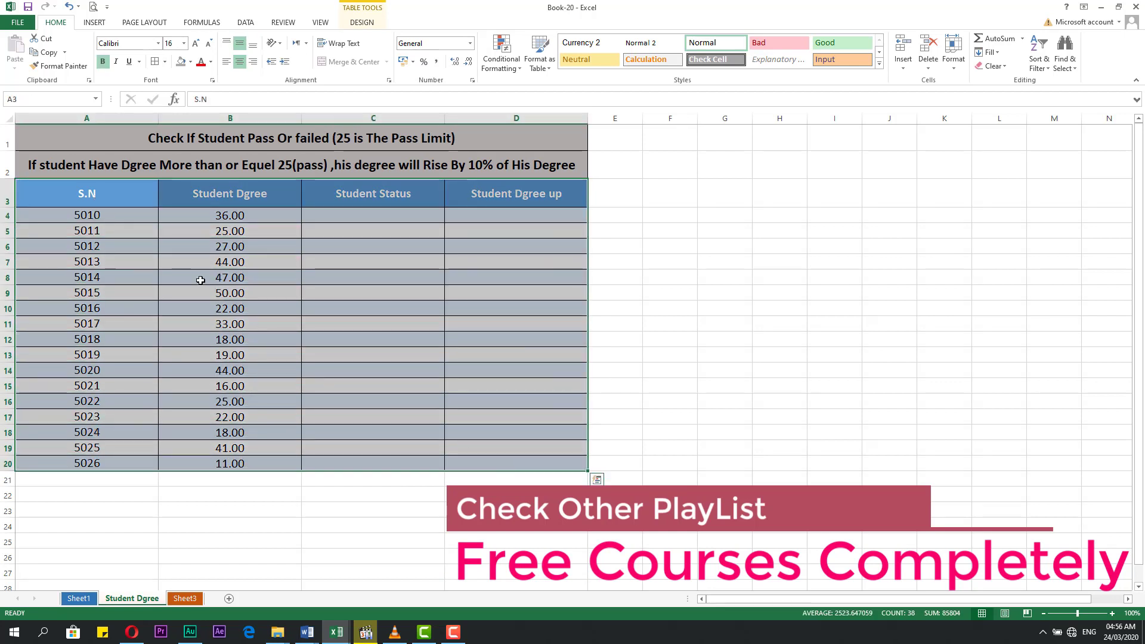
drag(90, 197, 99, 458)
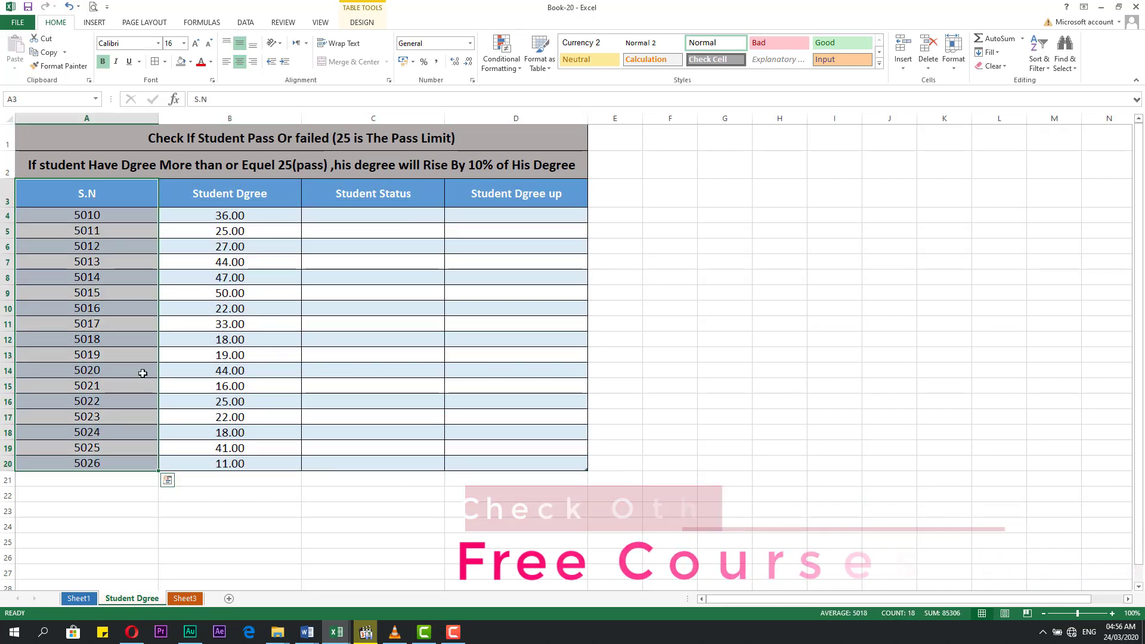
click(249, 198)
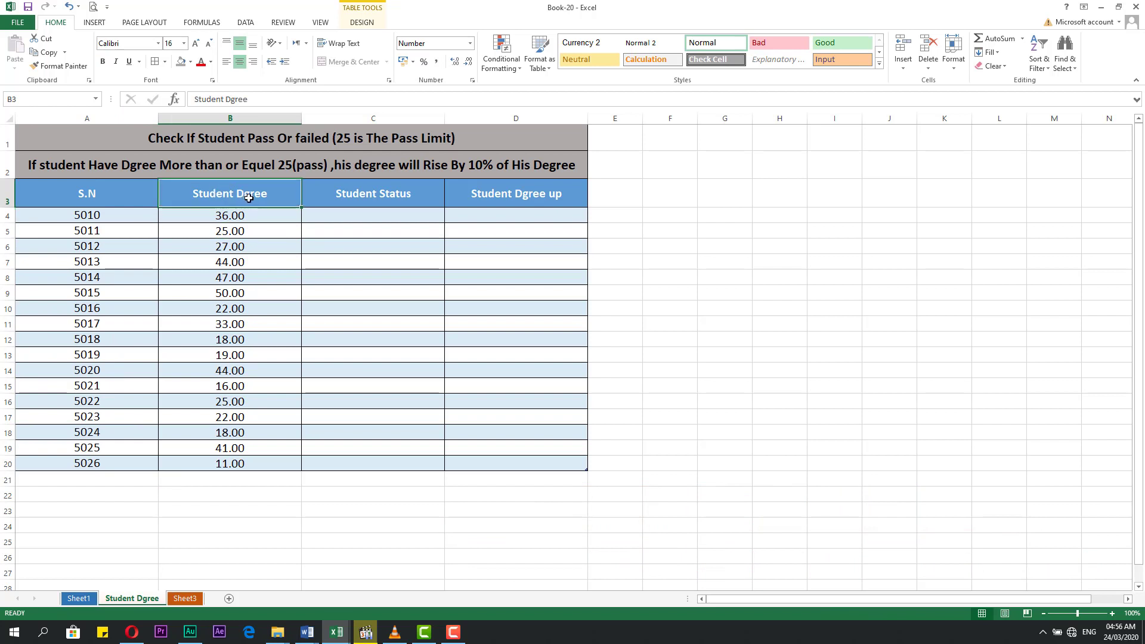
drag(248, 198, 251, 474)
click(227, 299)
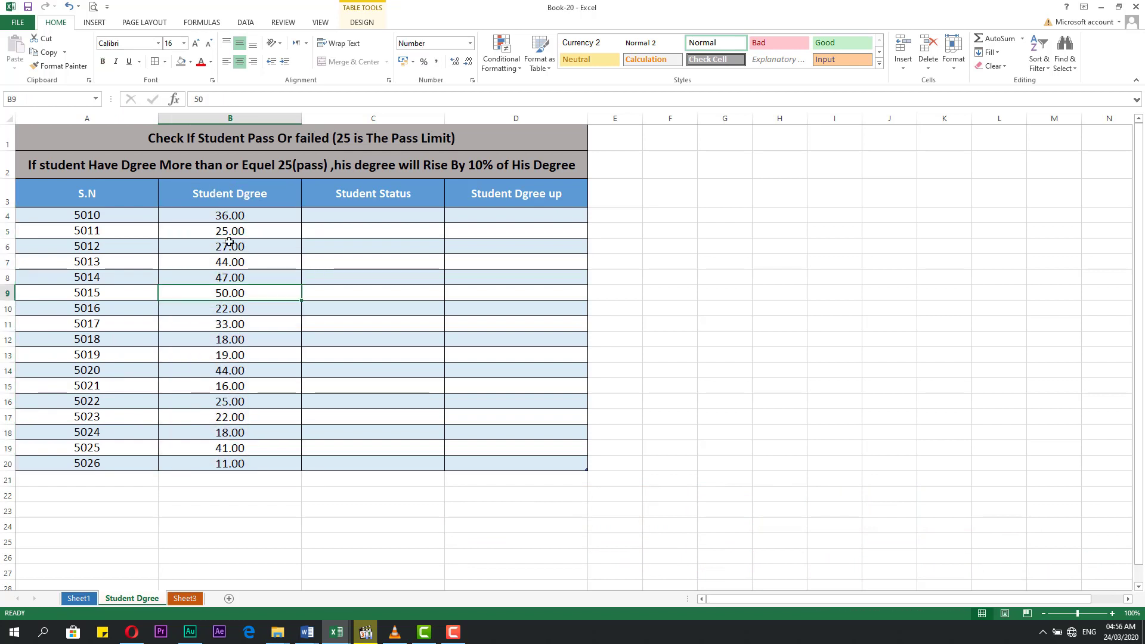
click(362, 216)
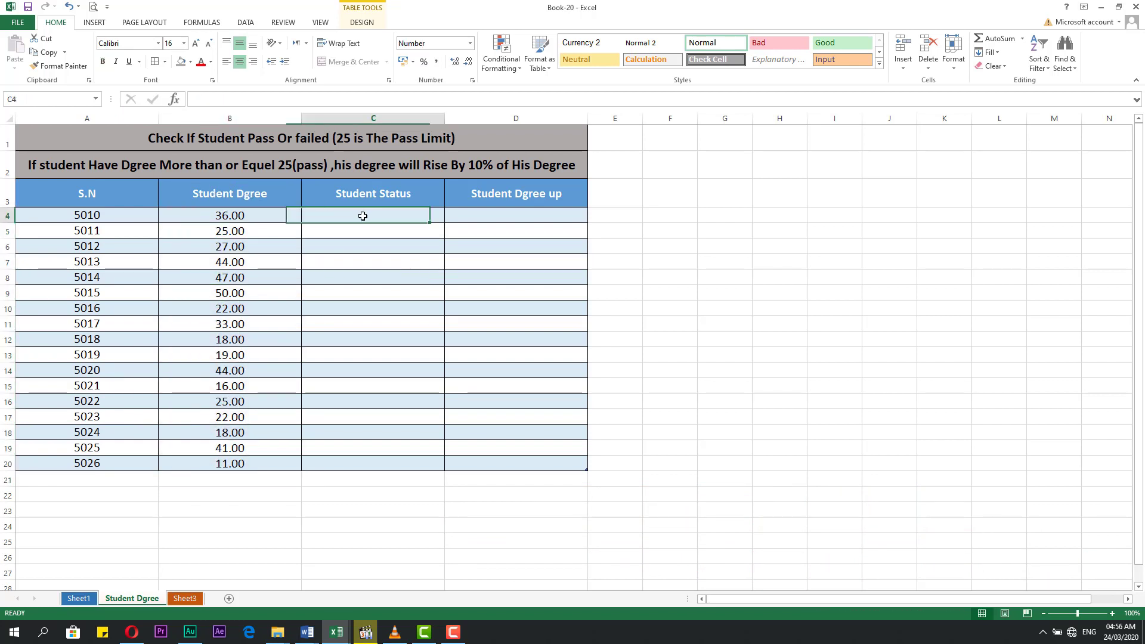
click(340, 246)
click(343, 217)
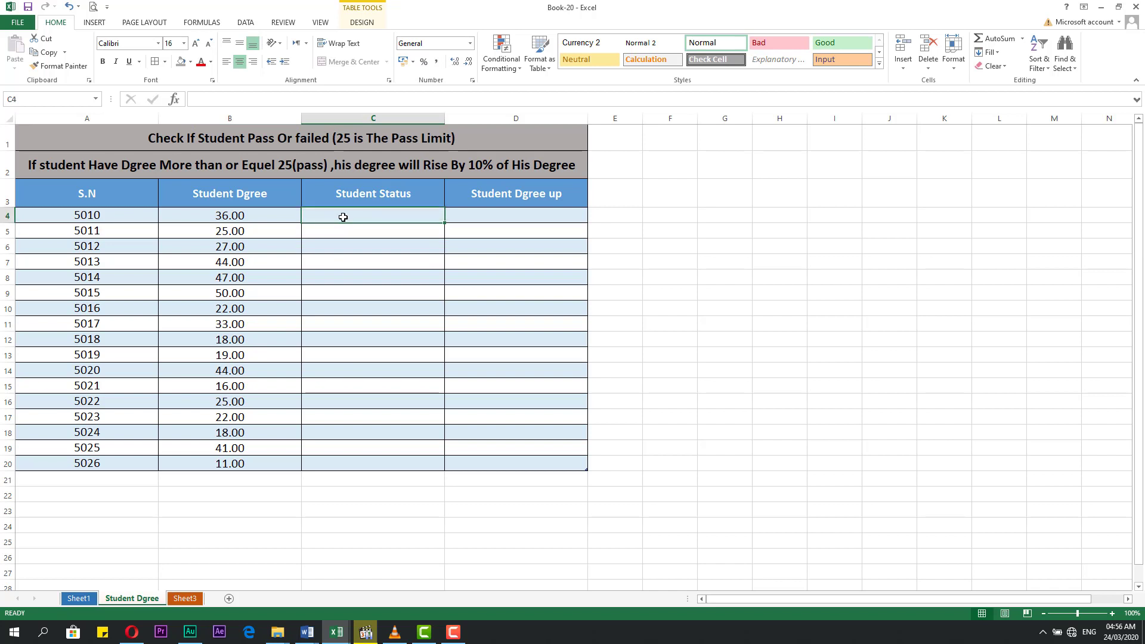
Review the row 1 title and the student grades, ending on student 5010's status cell
click(158, 138)
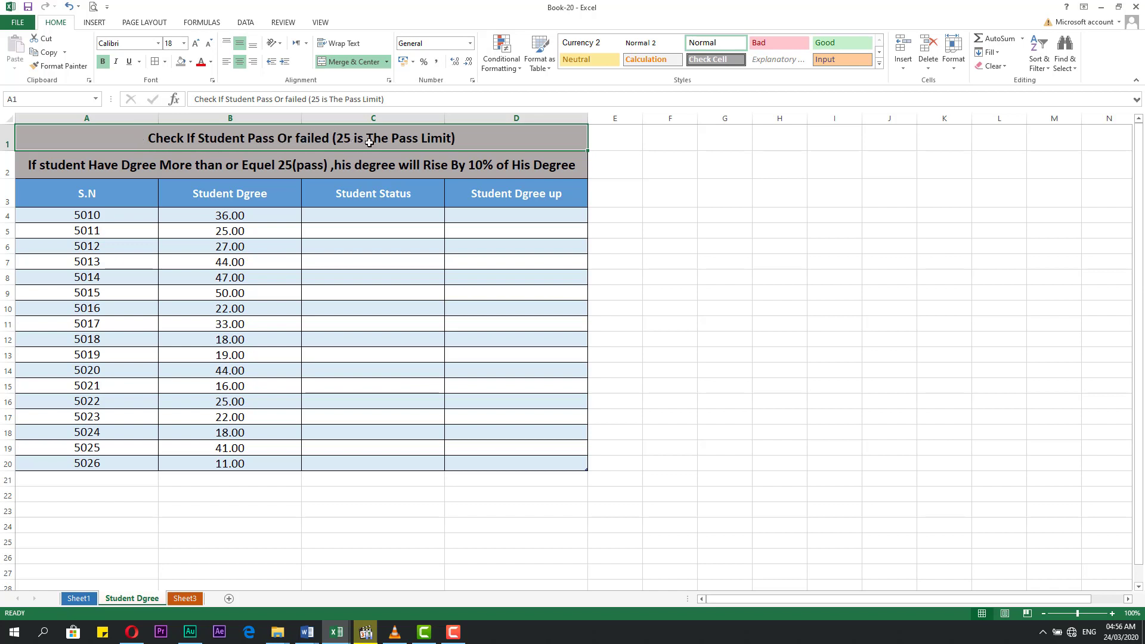
click(272, 218)
drag(246, 217, 216, 464)
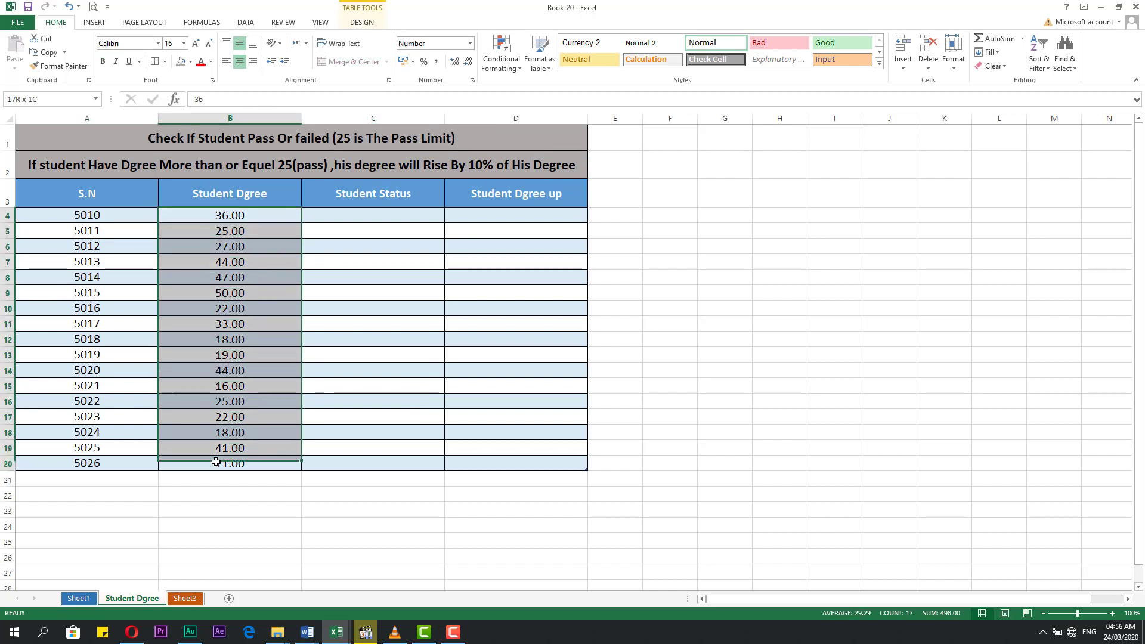
click(223, 232)
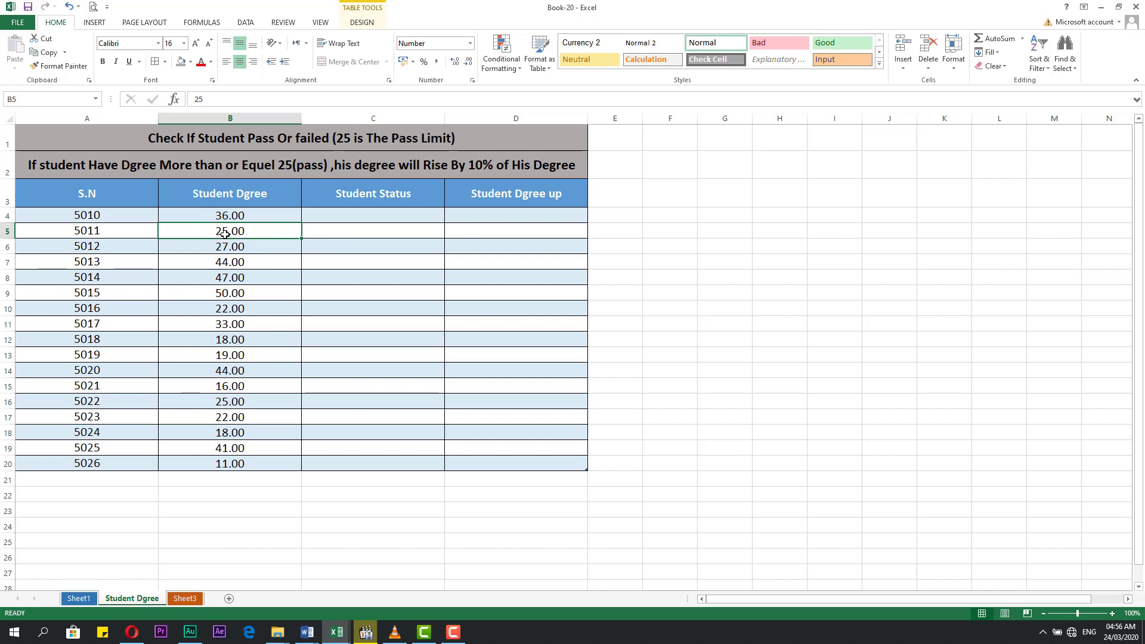
click(336, 233)
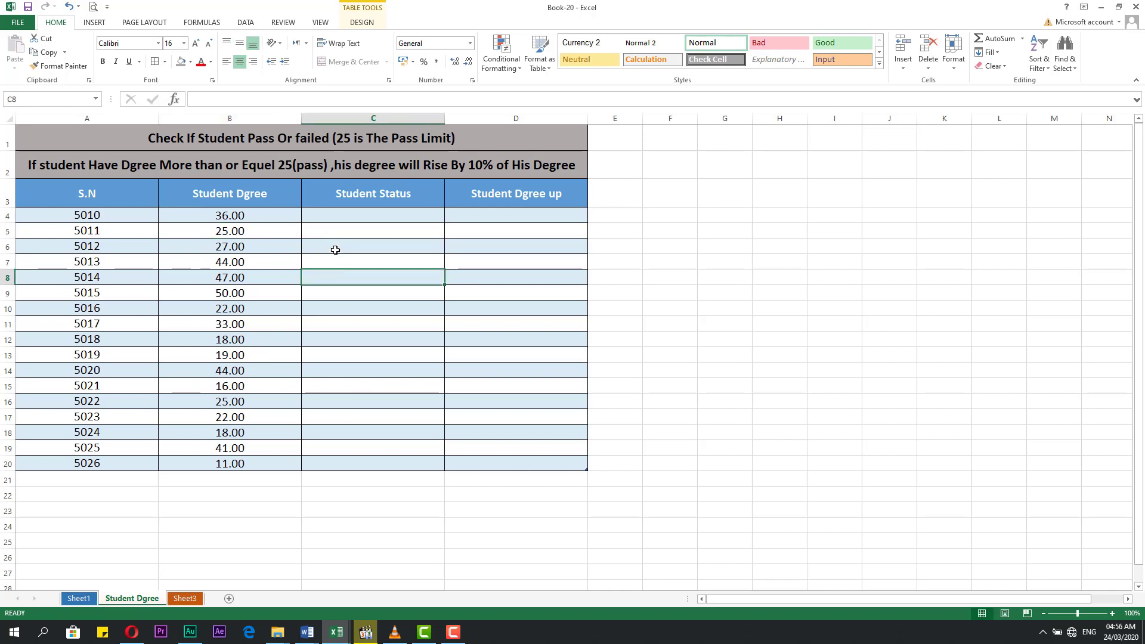
click(319, 216)
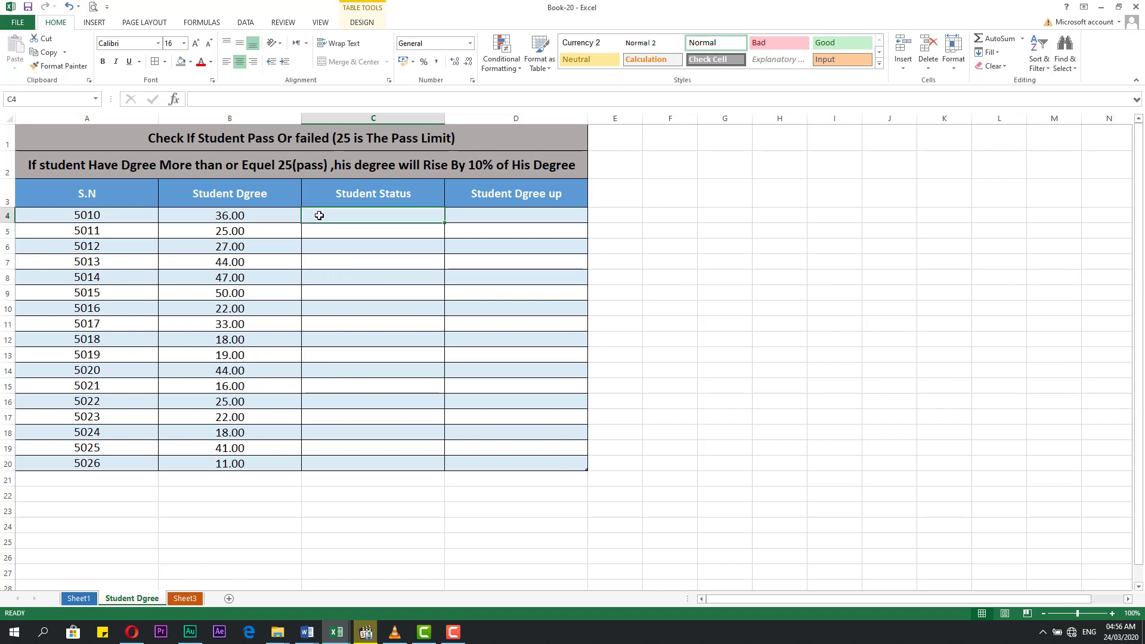
In C4, start the formula =IF([@[Student Dgree]]>=25, using a reference to the row's grade
text(=)
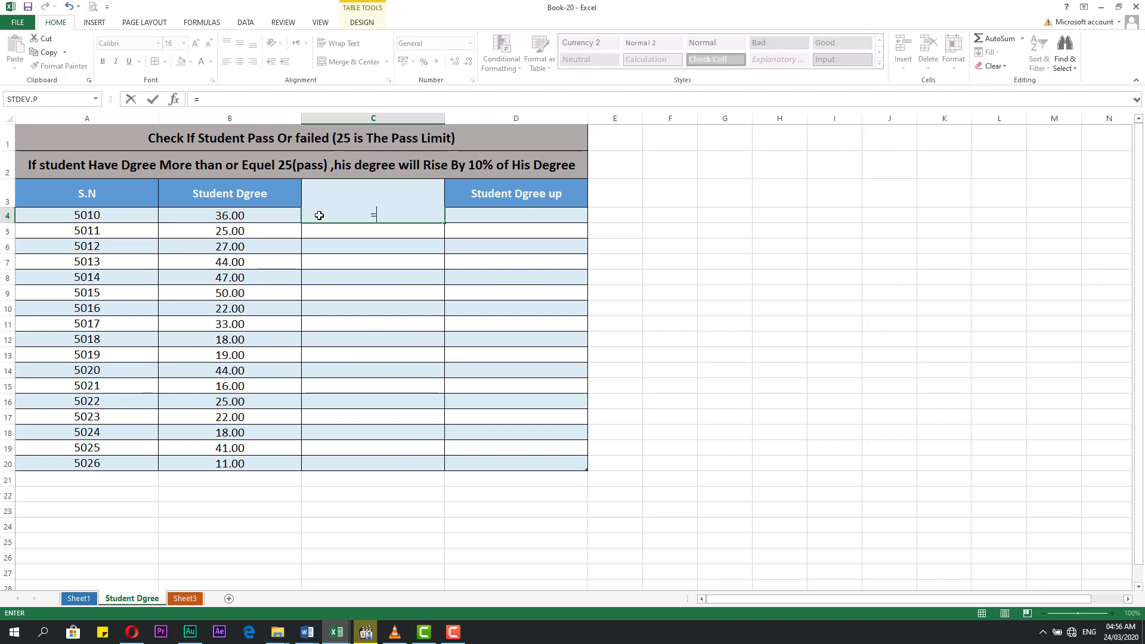
text(IF)
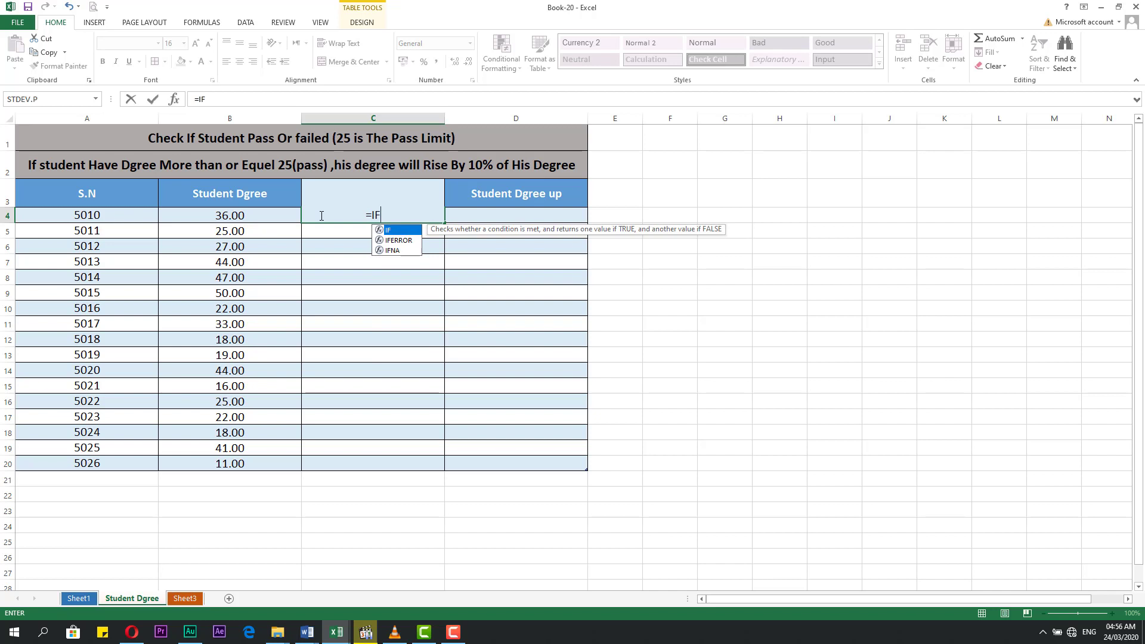
text(()
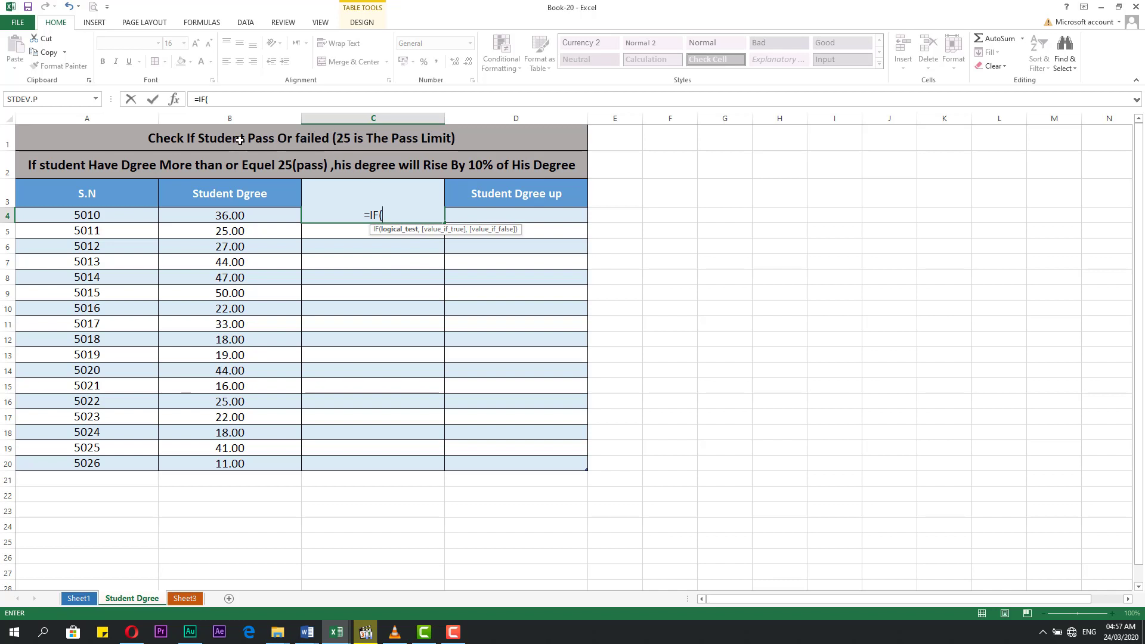
click(391, 215)
click(240, 216)
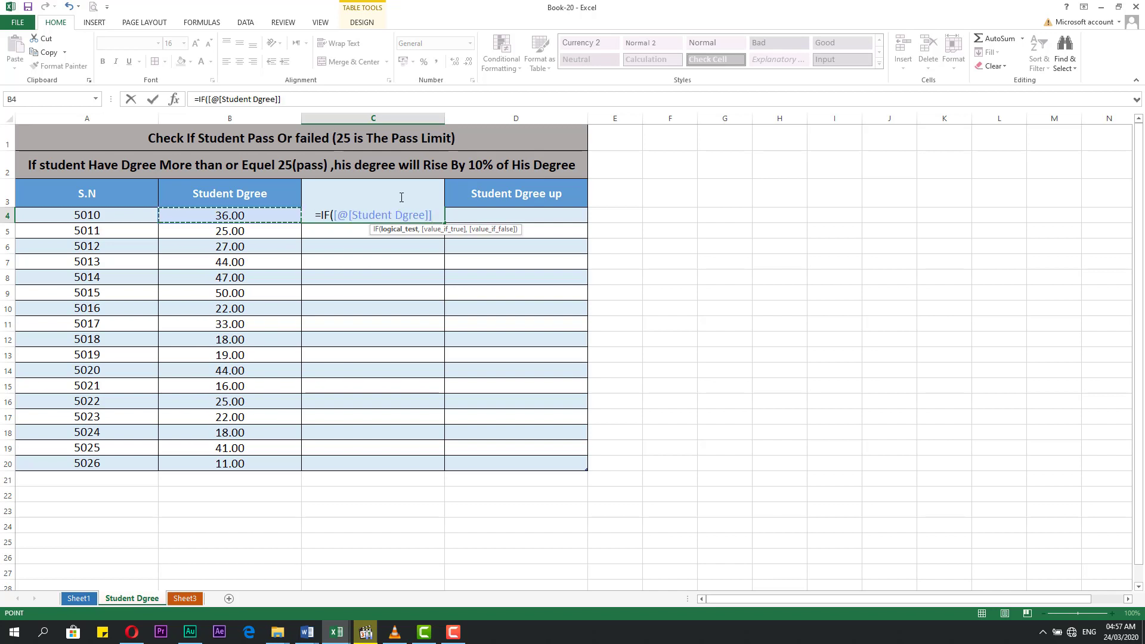
text(>)
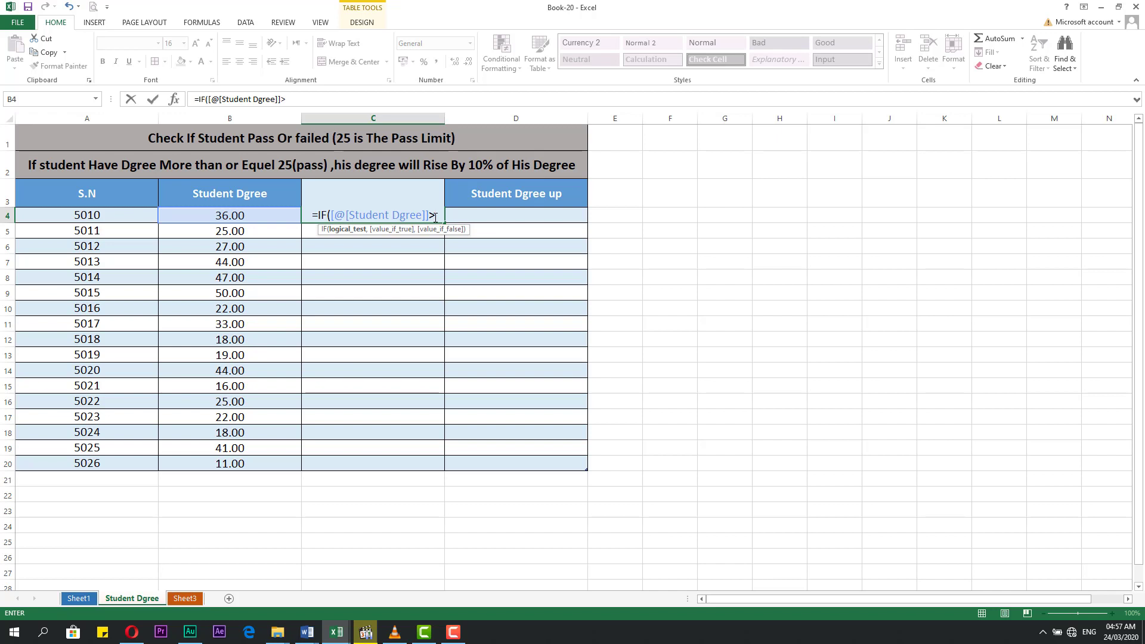
text(+)
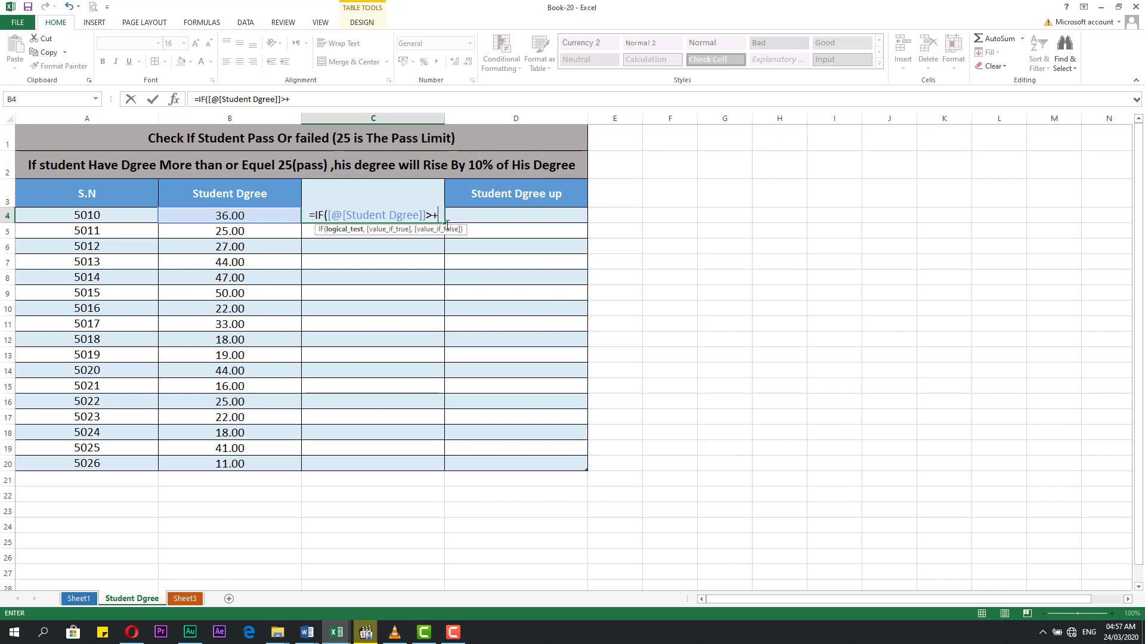
key(BackSpace)
text(=)
text(25)
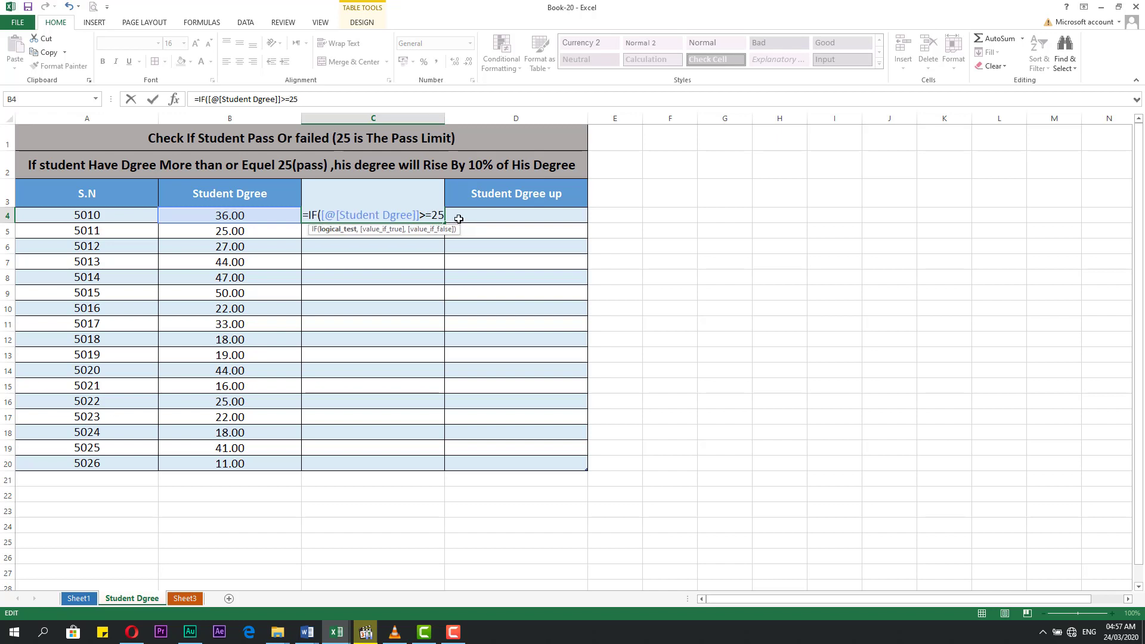
text(,)
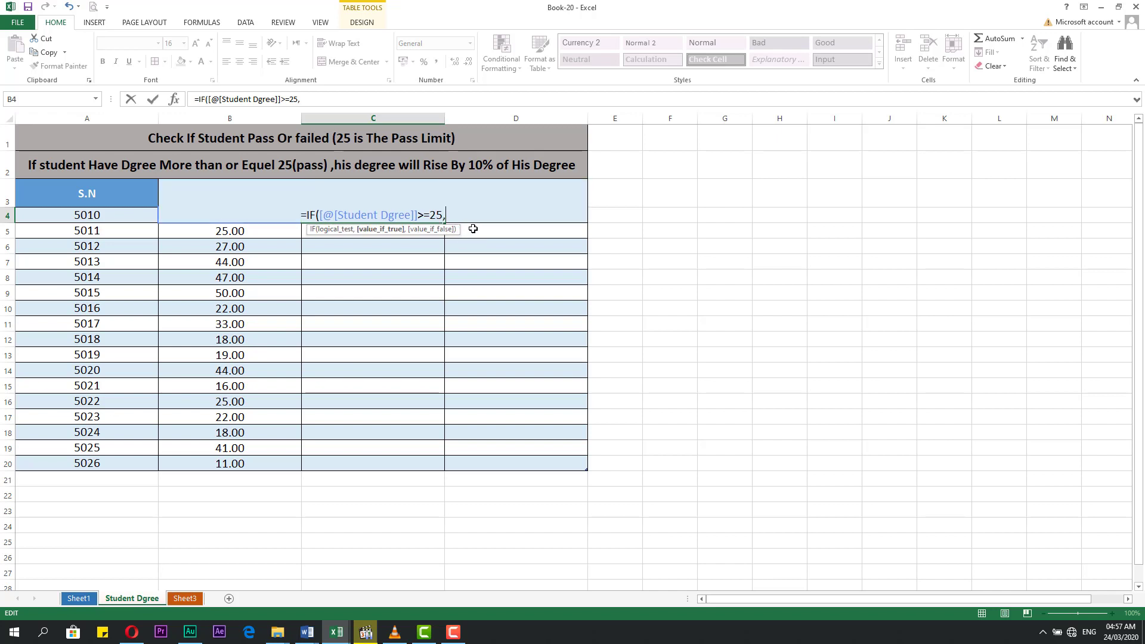
Add Pass and Failed as the IF results, corrected to proper case
click(337, 231)
click(377, 230)
text(PS)
key(BackSpace)
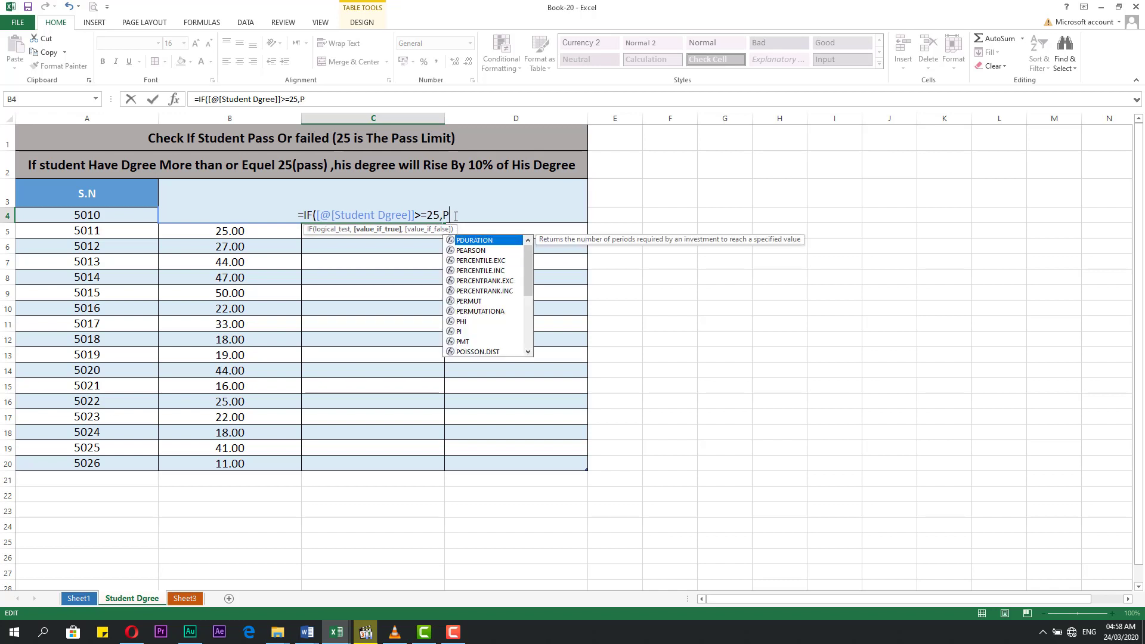
text(ASS)
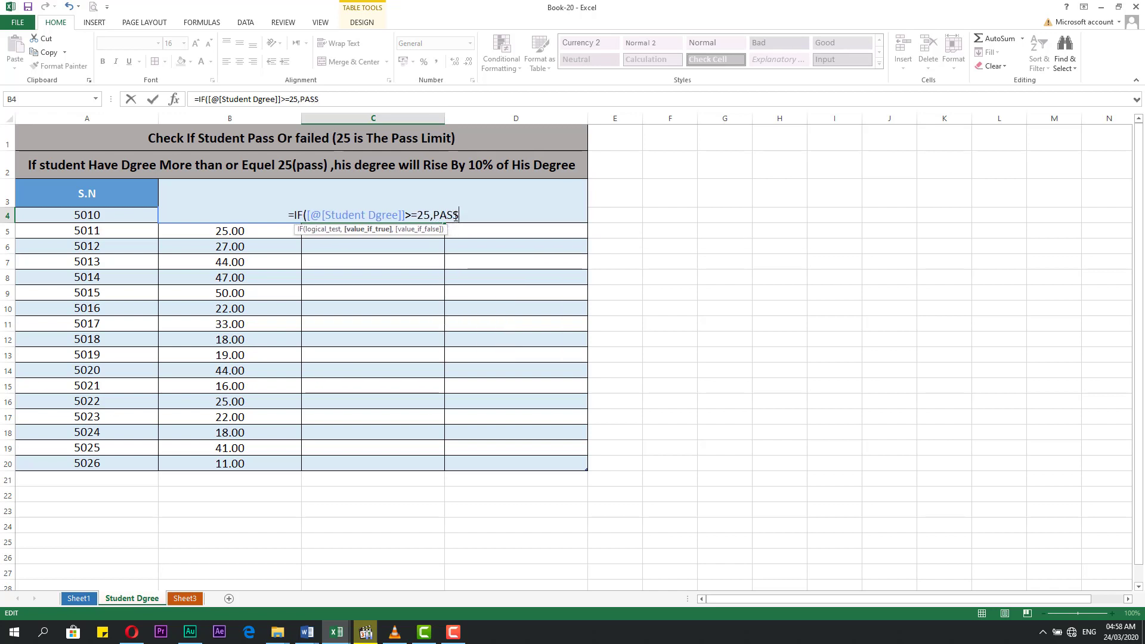
text(,)
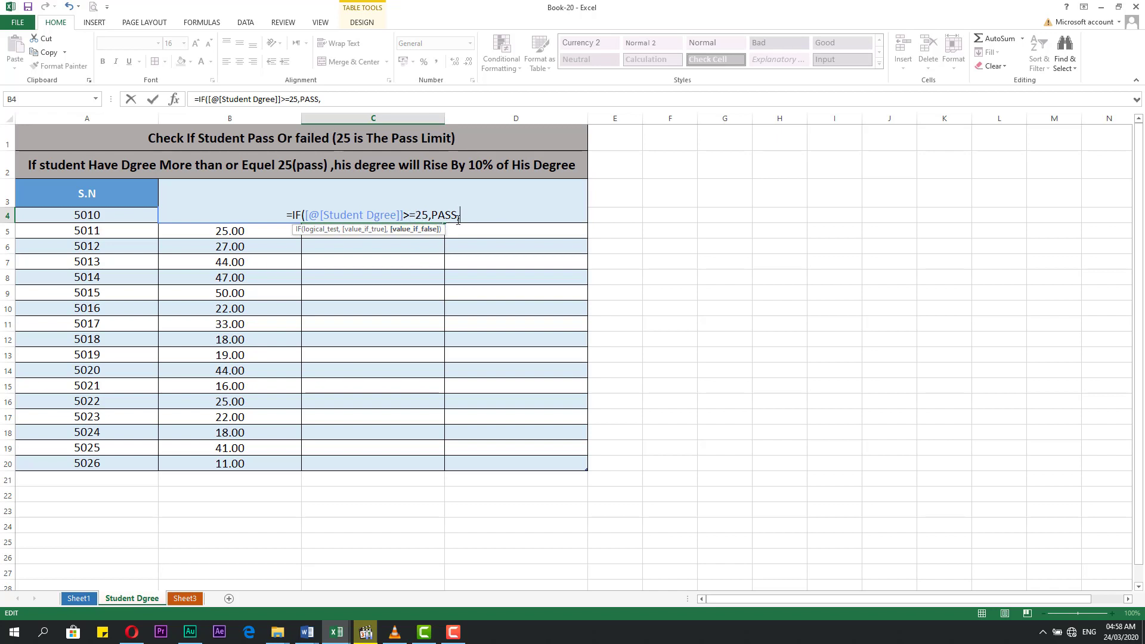
text(FAI)
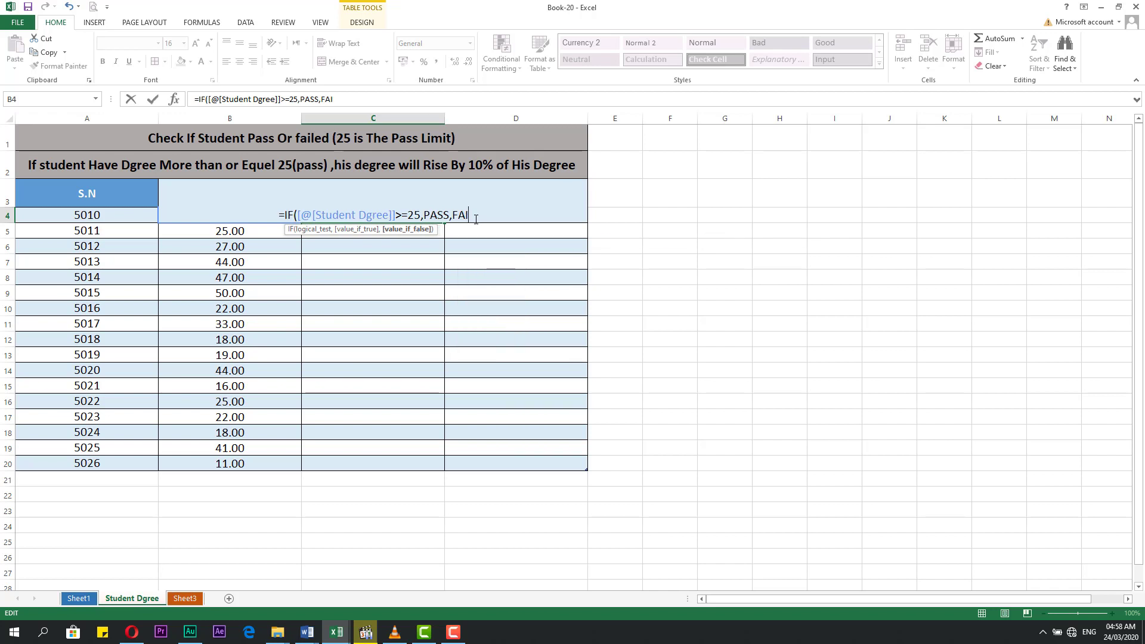
text(LED)
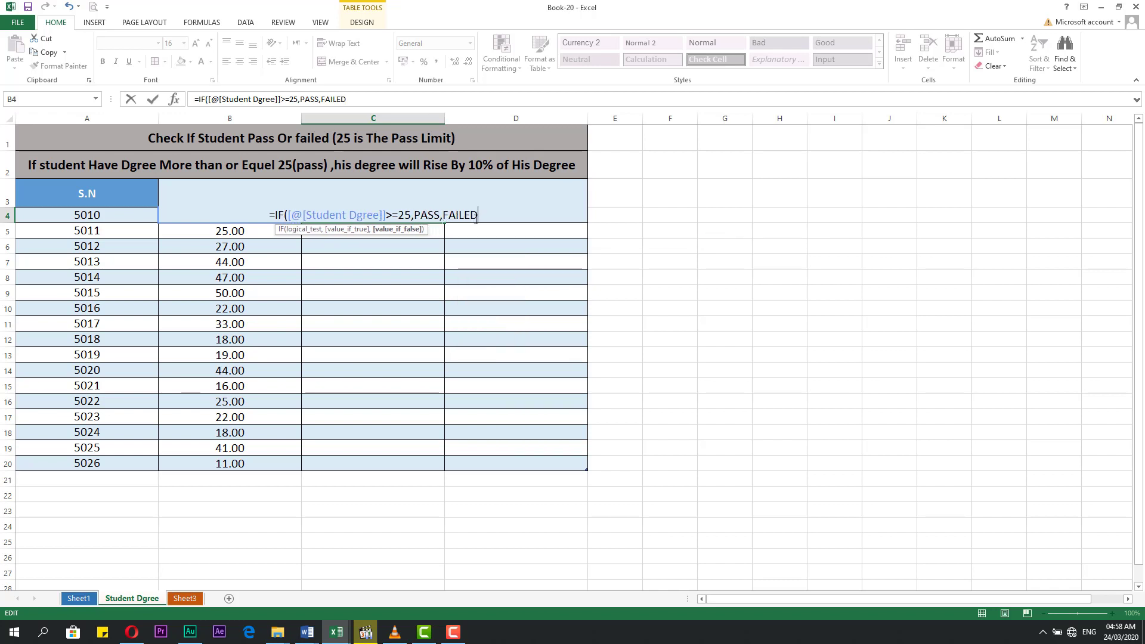
key(BackSpace)
key(BackSpace)
key(BackSpace)
key(BackSpace)
key(BackSpace)
text(Fai)
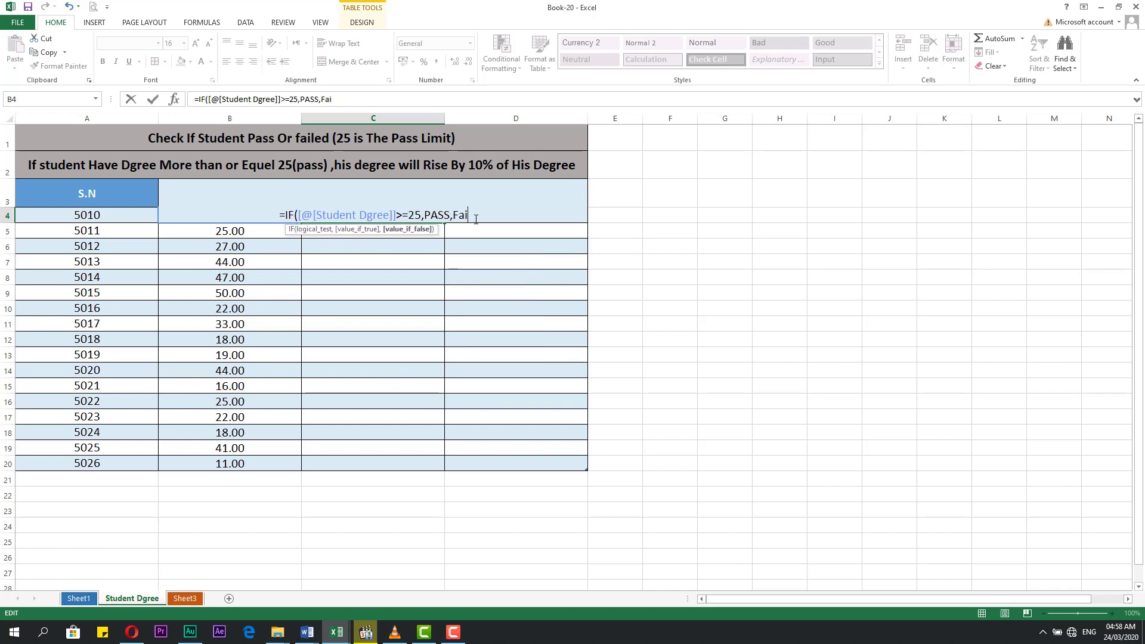
text(led)
drag(422, 215, 443, 215)
text(ass)
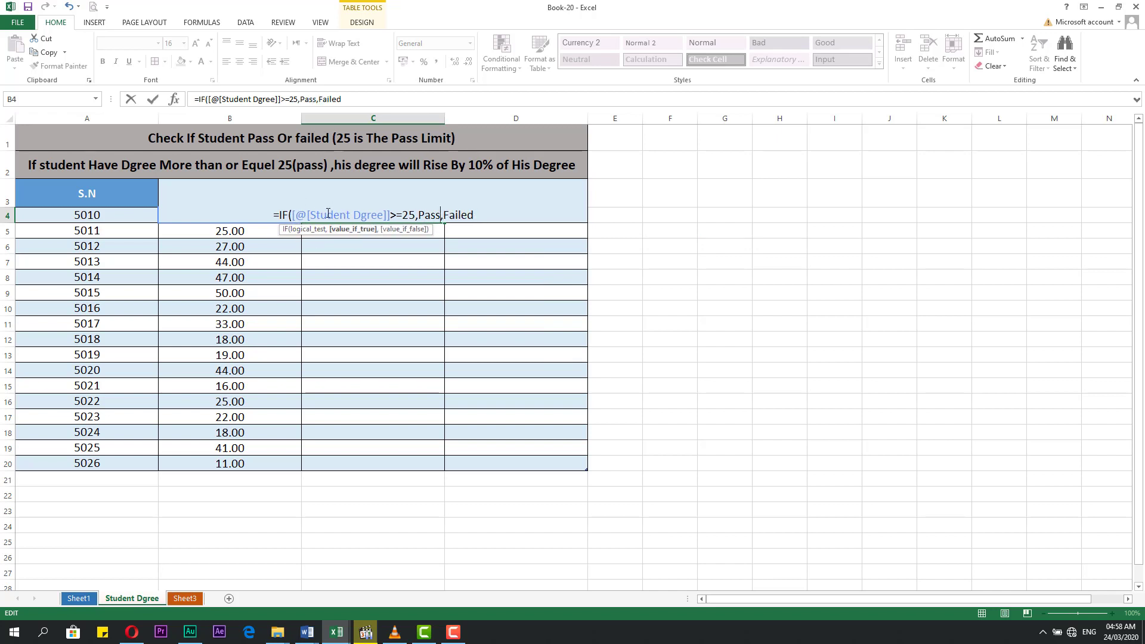
click(475, 215)
Close and commit the C4 IF formula, then reopen it in the formula bar
text())
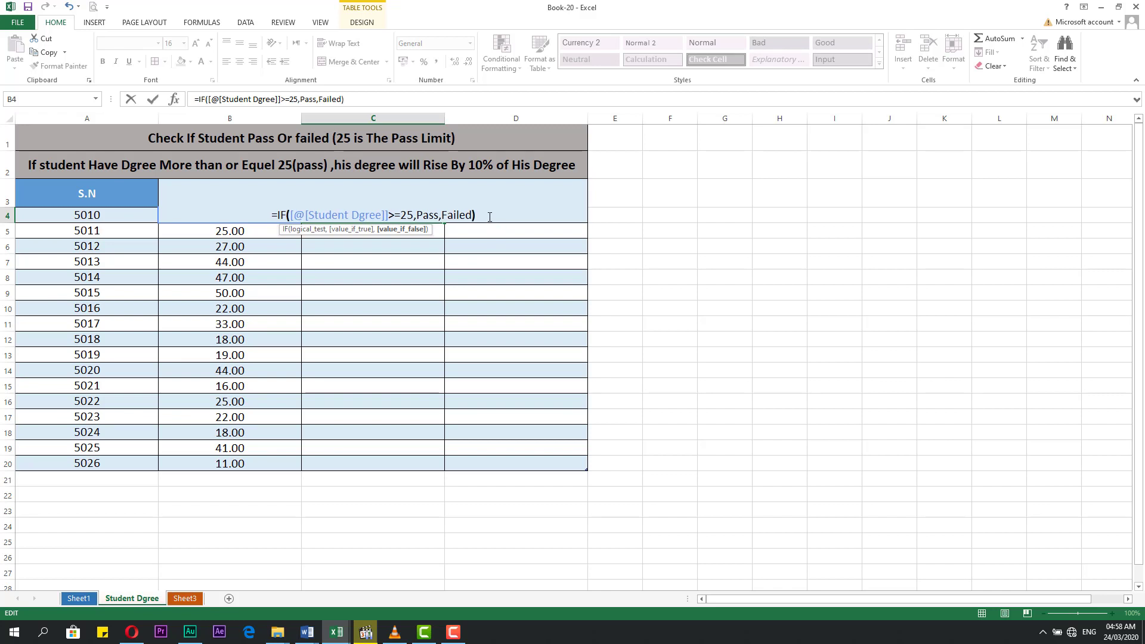
key(Return)
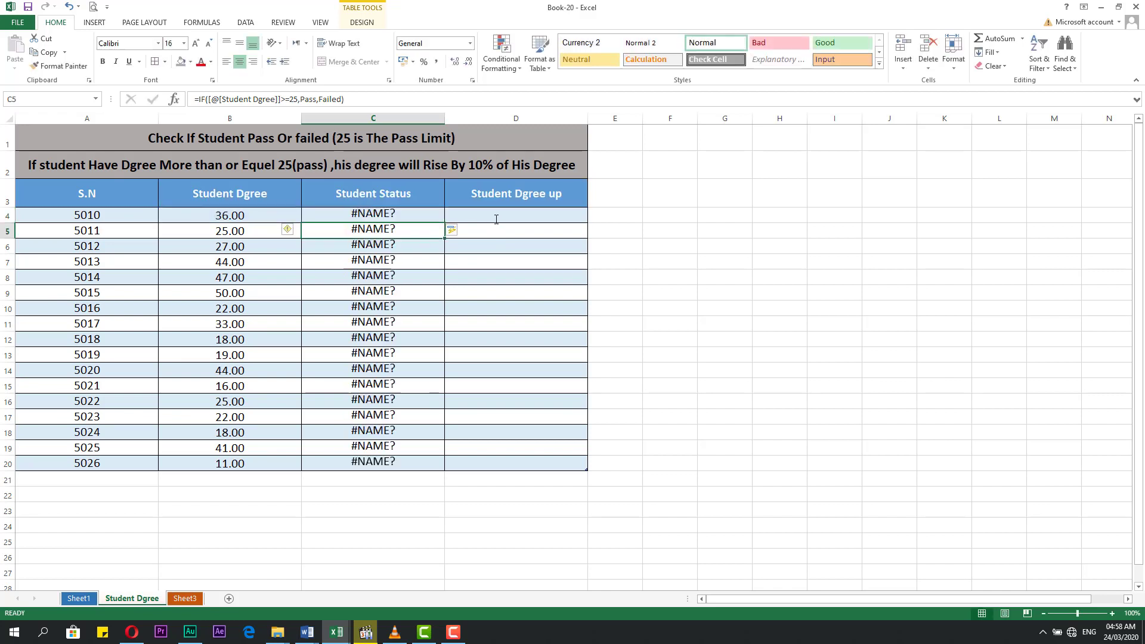
click(403, 218)
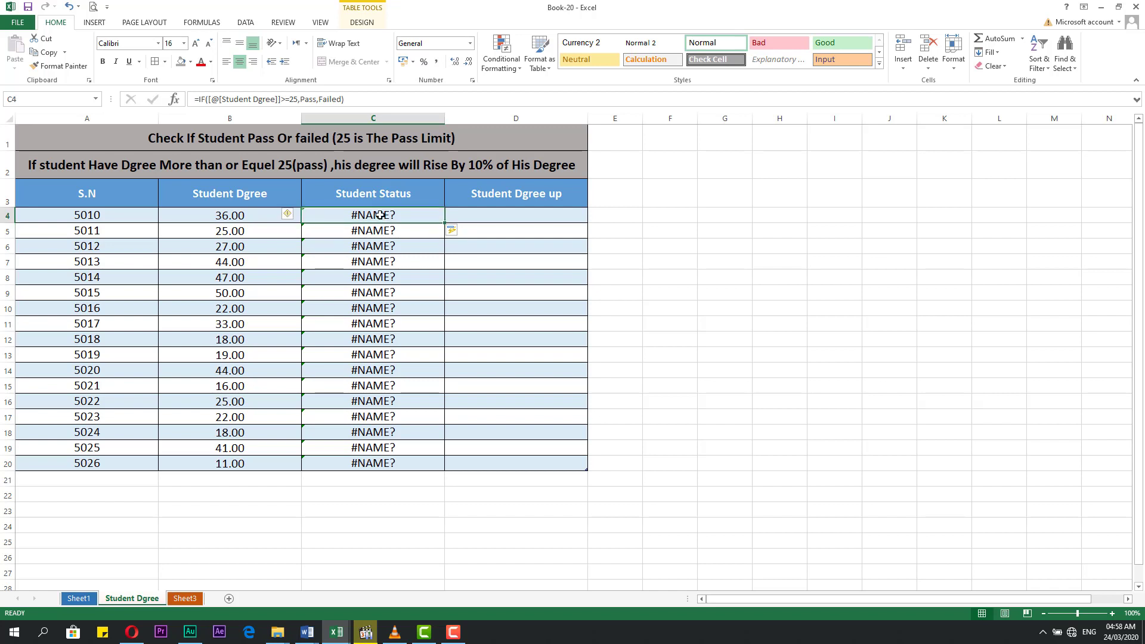
click(313, 102)
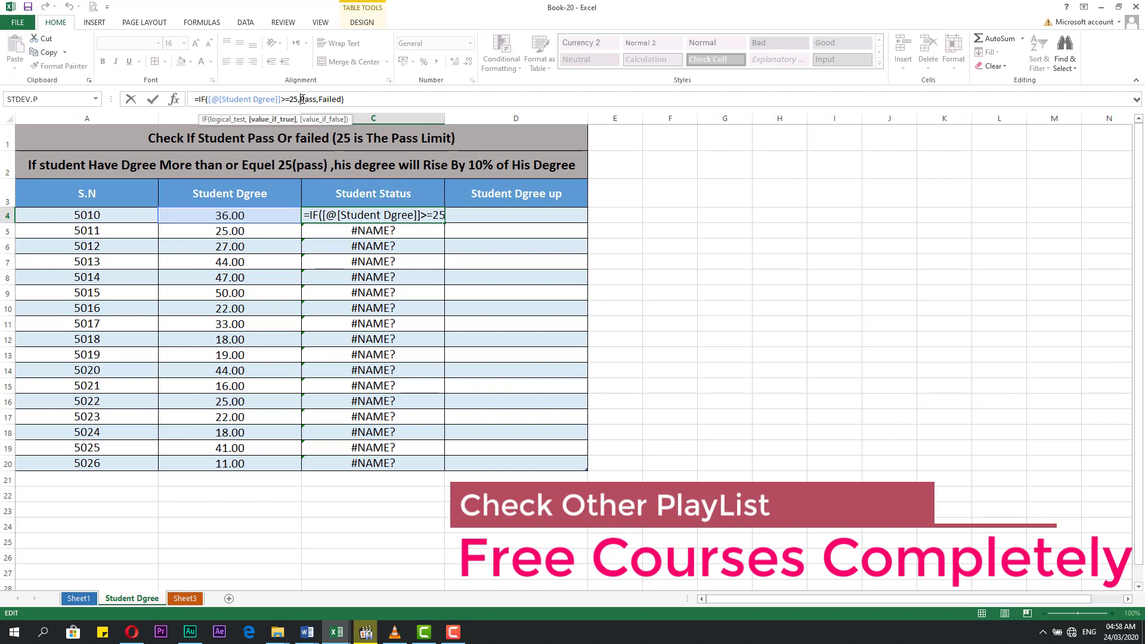
Wrap Pass and Failed in double quotes in the C4 formula and commit it
click(311, 103)
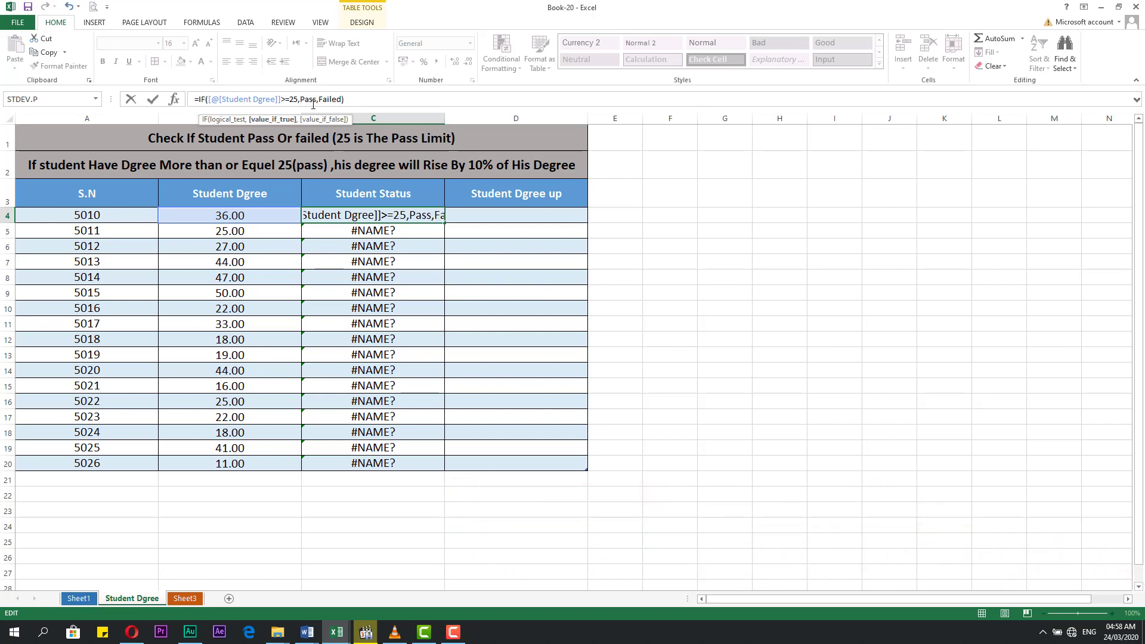
text("Pass)
text(")
click(327, 100)
text(")
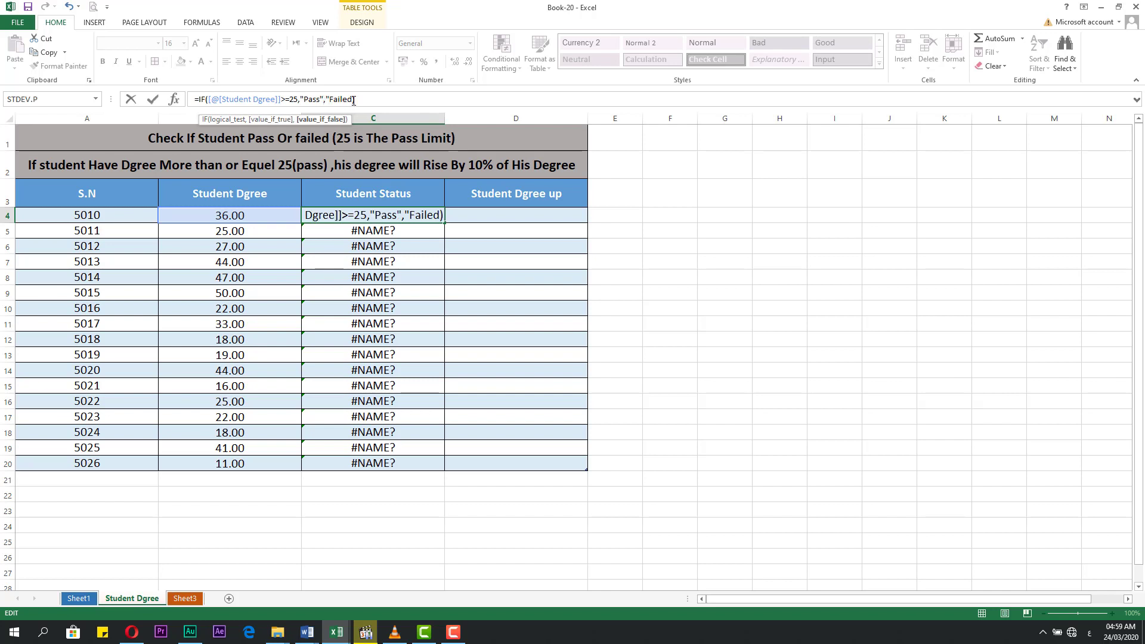
click(353, 100)
text(")
key(ctrl+Return)
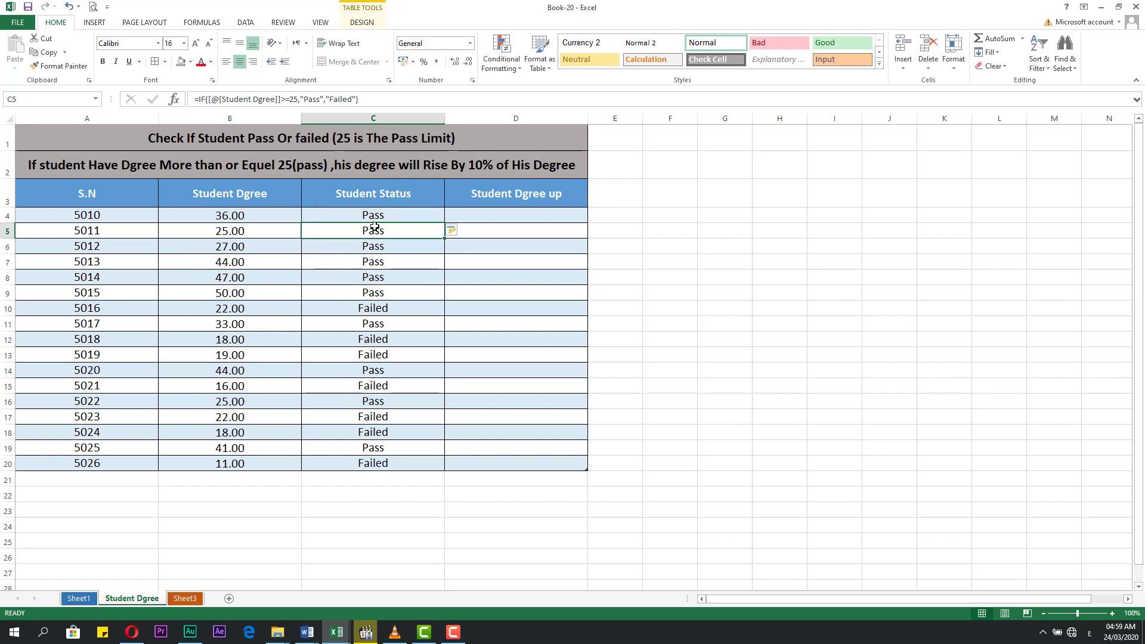
click(220, 216)
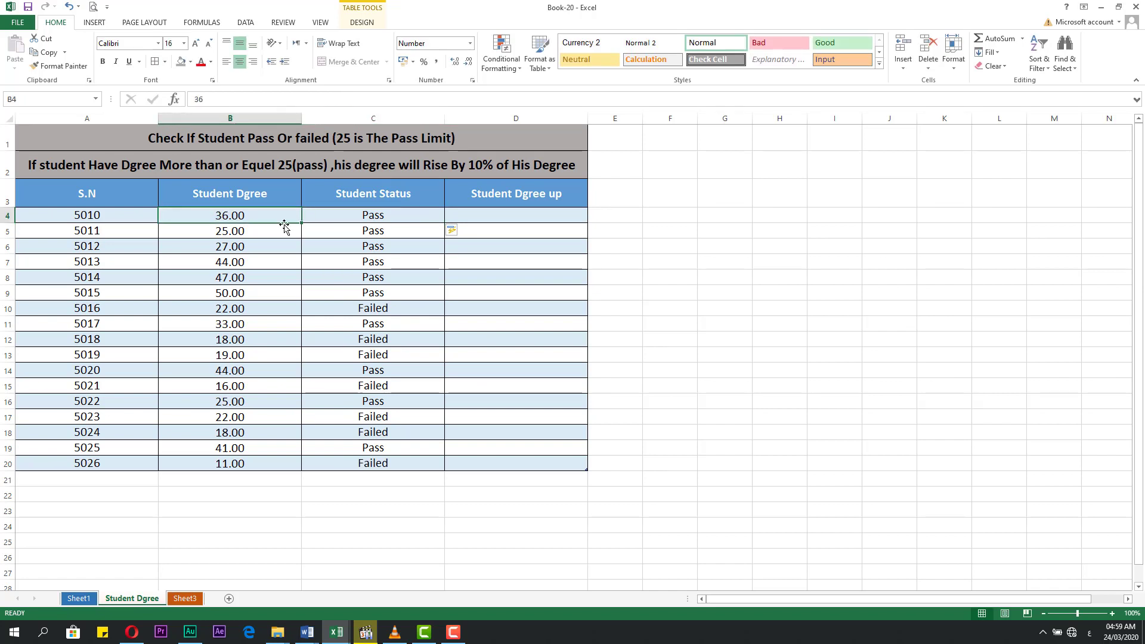
click(351, 217)
click(228, 216)
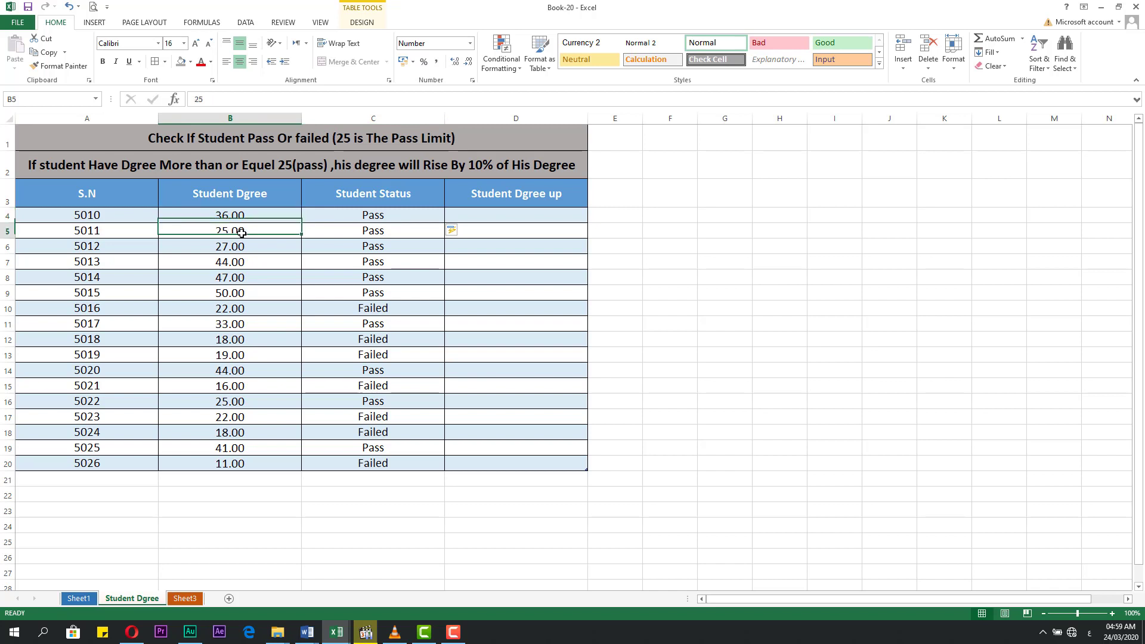
double_click(365, 232)
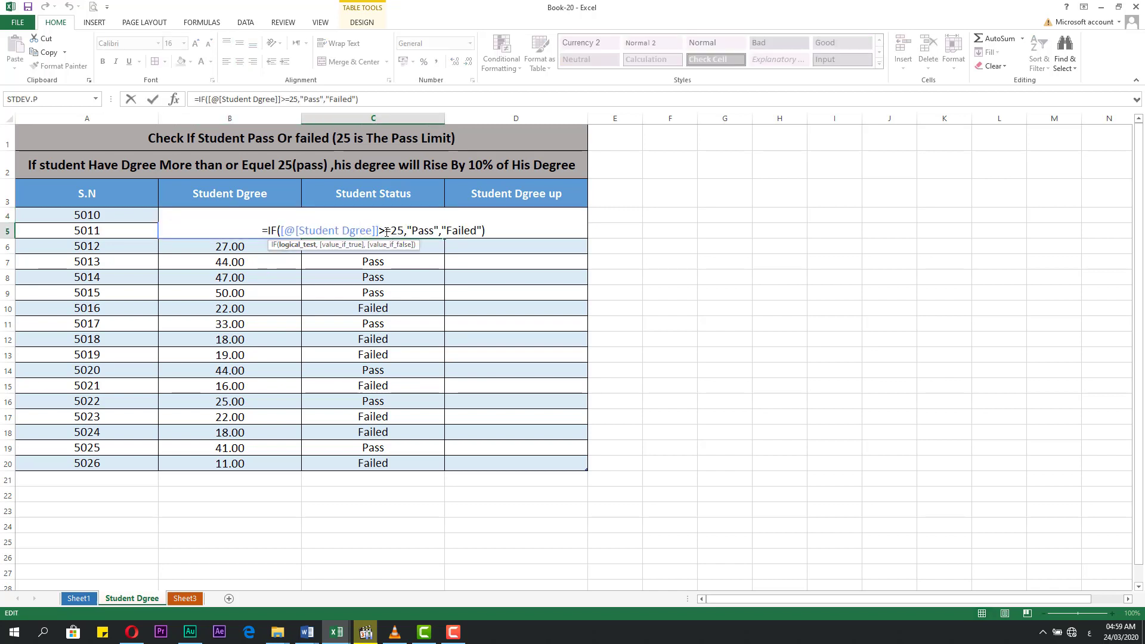
double_click(387, 232)
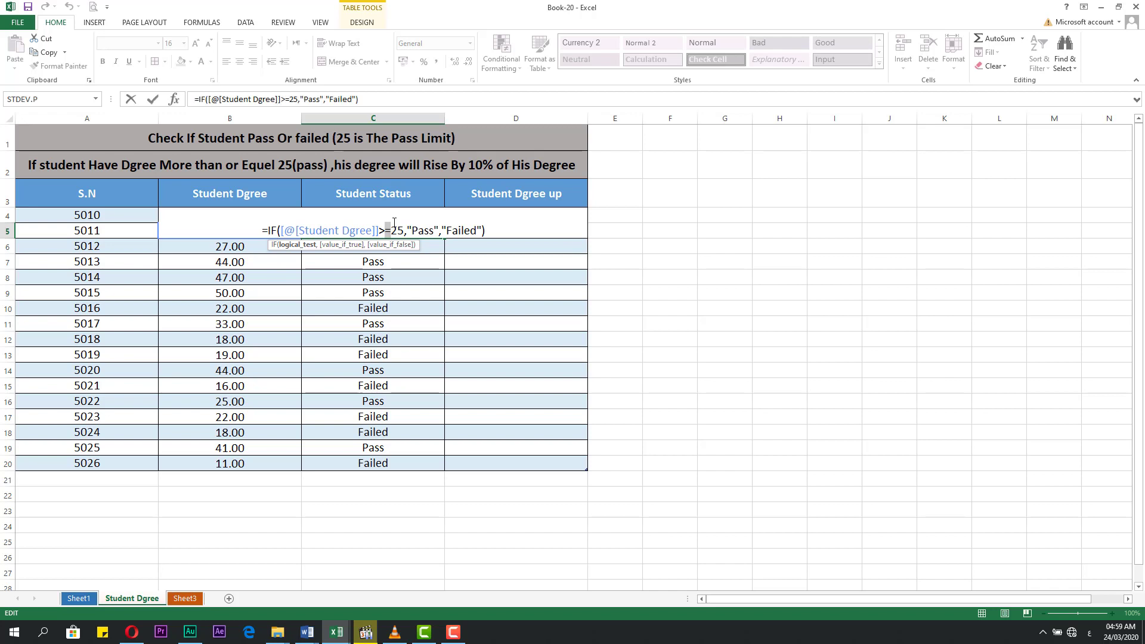
key(BackSpace)
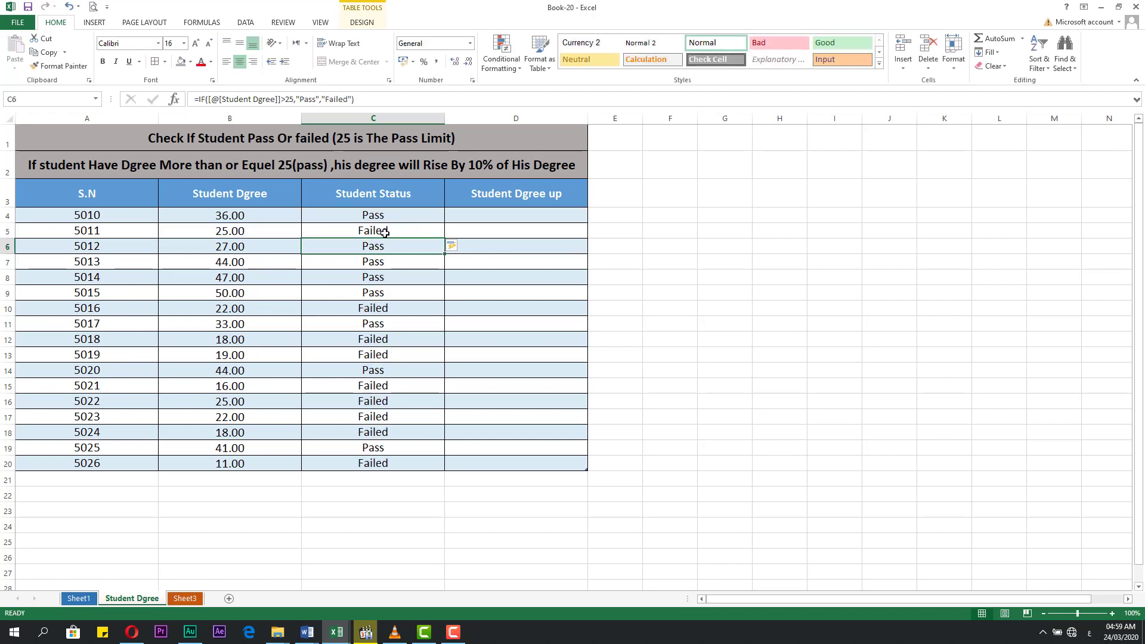
click(383, 231)
drag(246, 231, 372, 229)
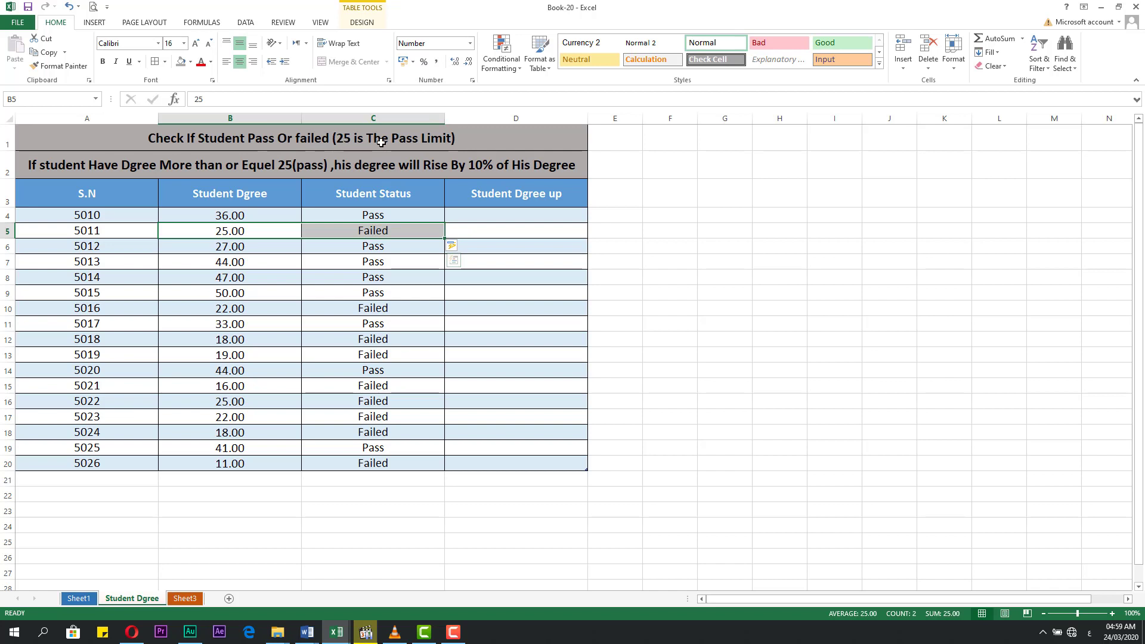
double_click(370, 234)
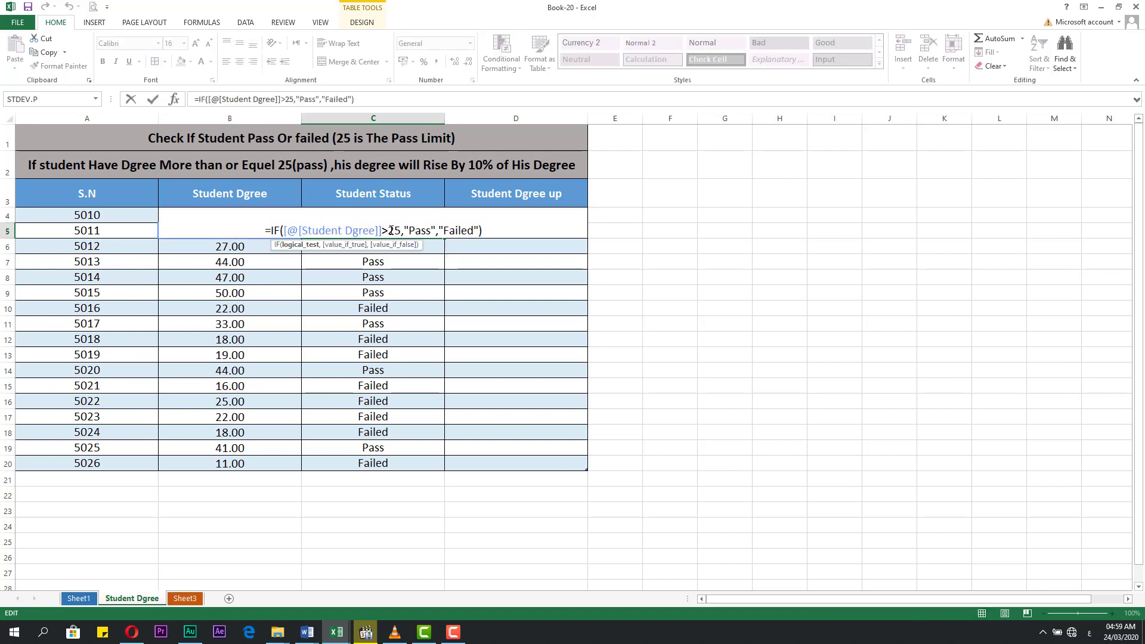
click(389, 231)
text(=)
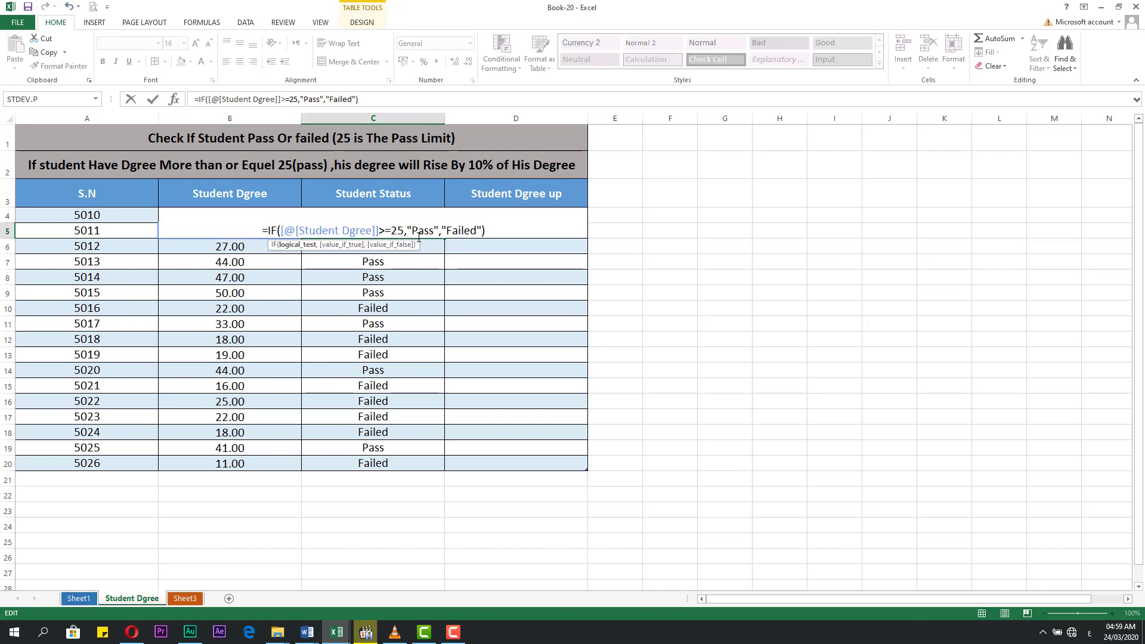
key(Return)
click(380, 216)
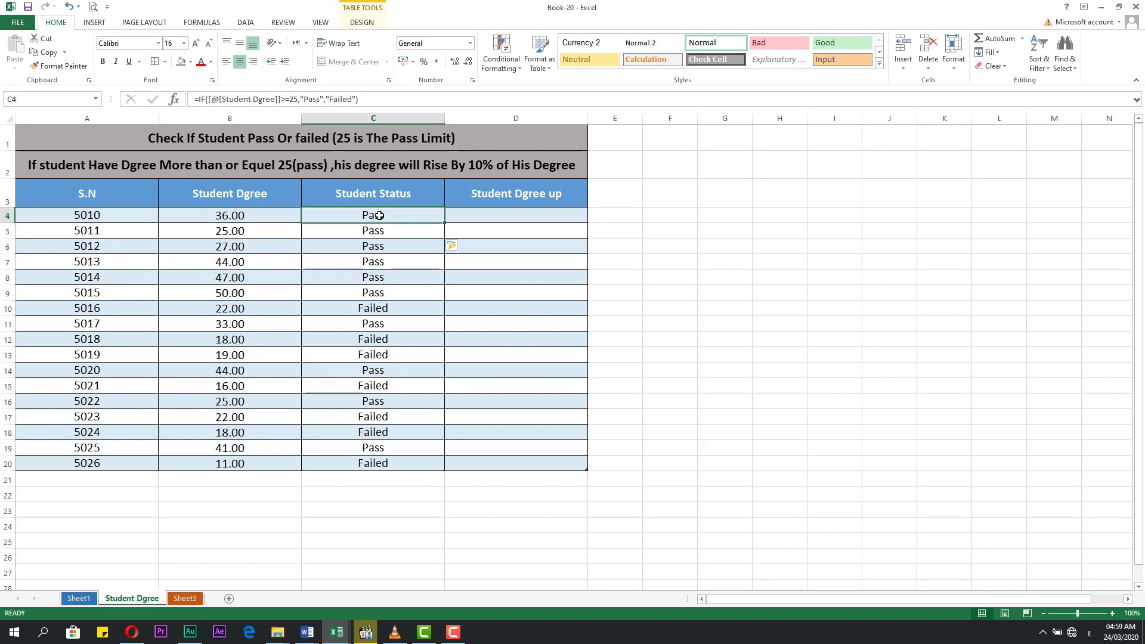
click(376, 340)
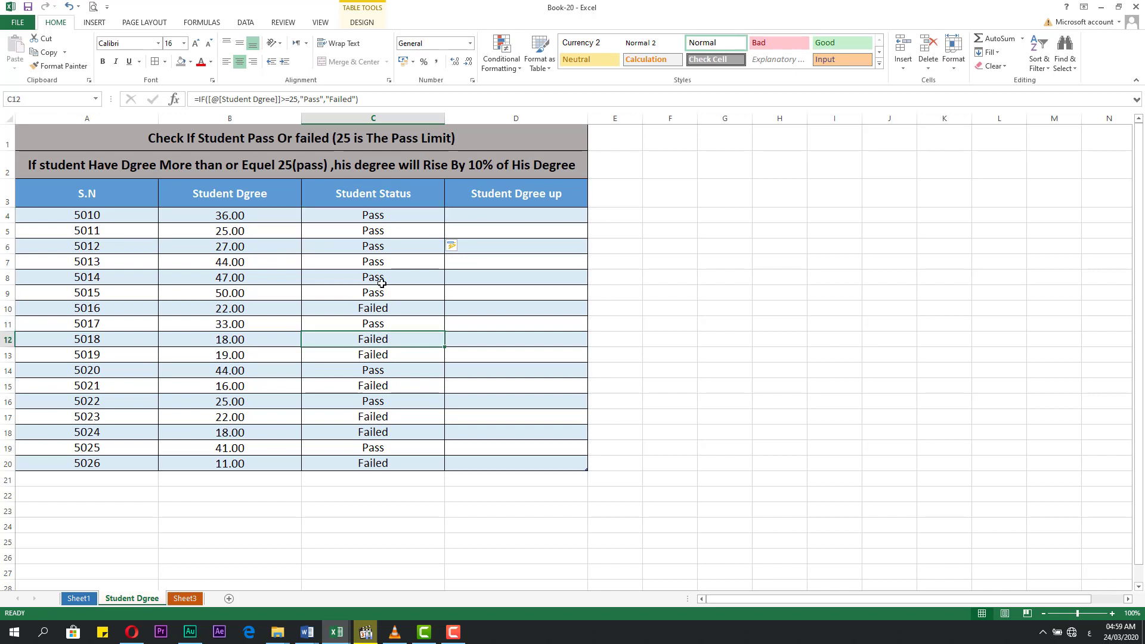
click(381, 217)
Check the 10% raise rule in row 2, then begin a formula with = in D4
click(486, 221)
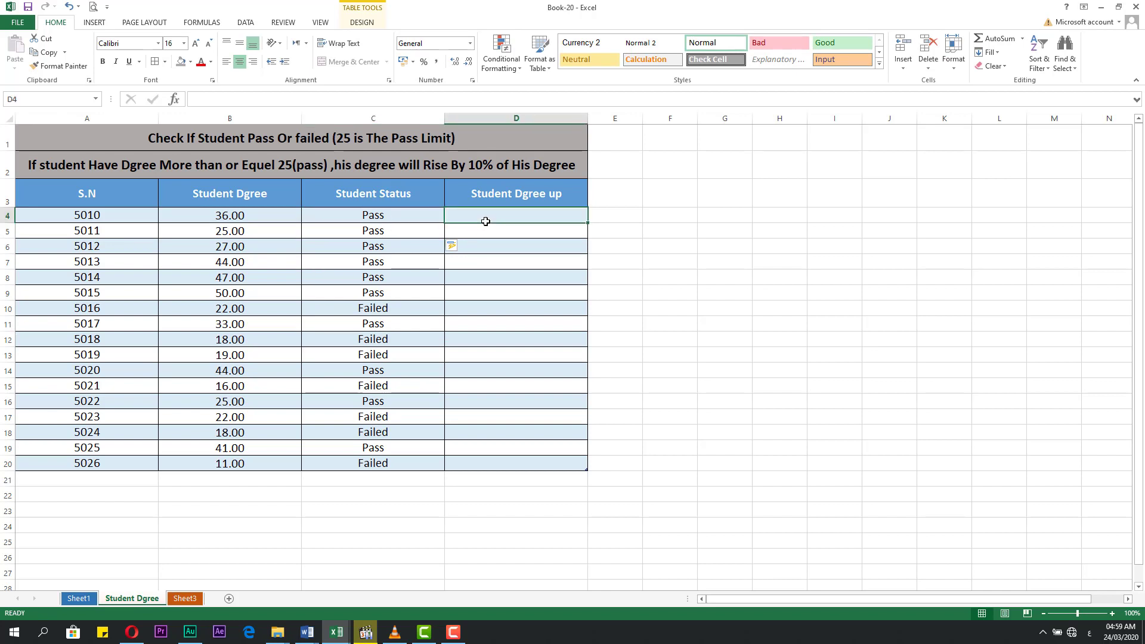
click(41, 168)
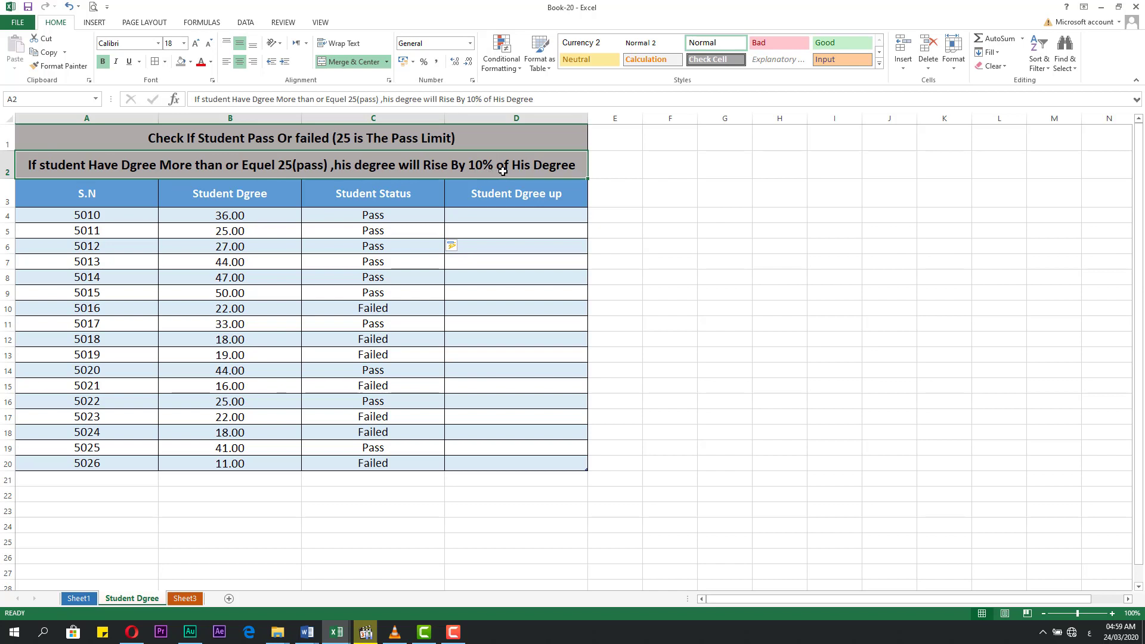
click(502, 246)
click(500, 219)
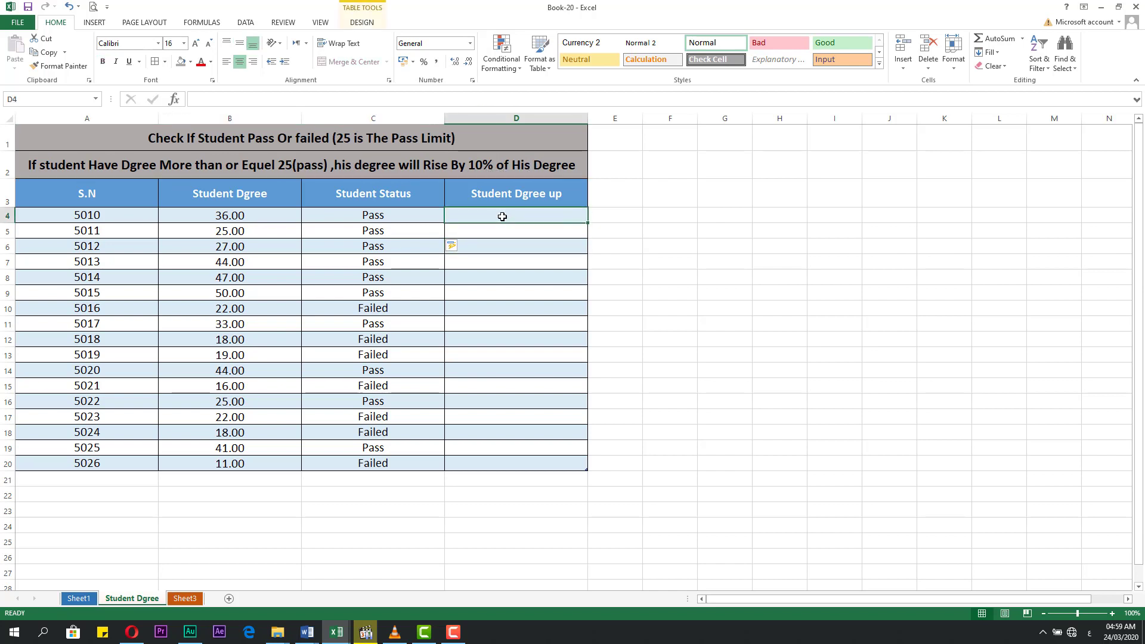
text(=)
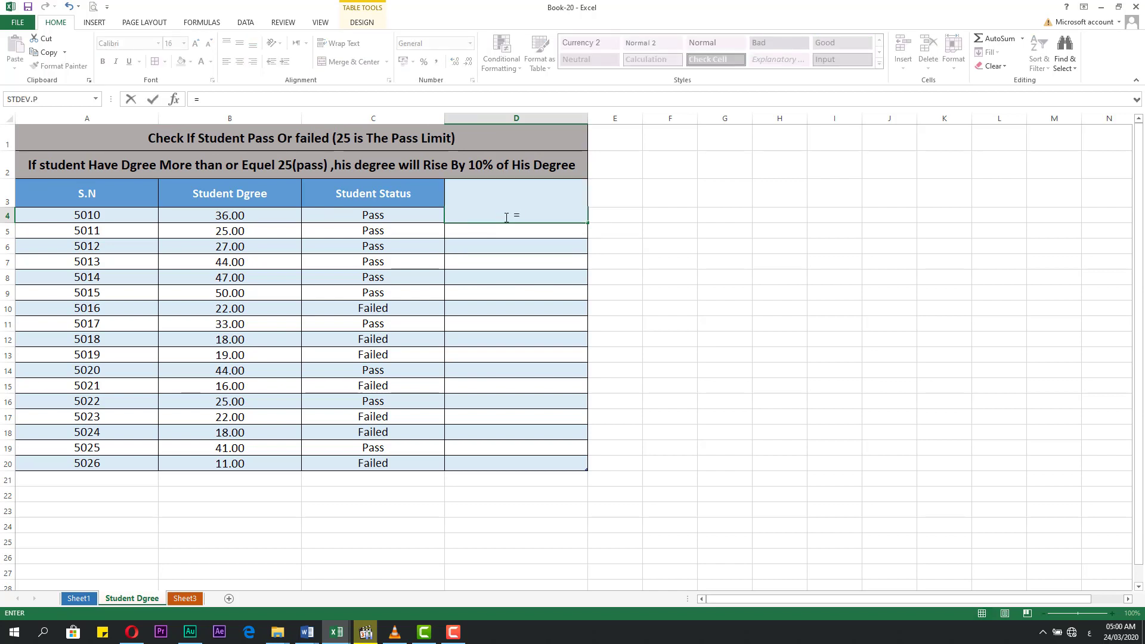
text(هب)
Build D4's formula as =IF([@[Student Status]],10%* multiplied by the row's Student Dgree
text(if)
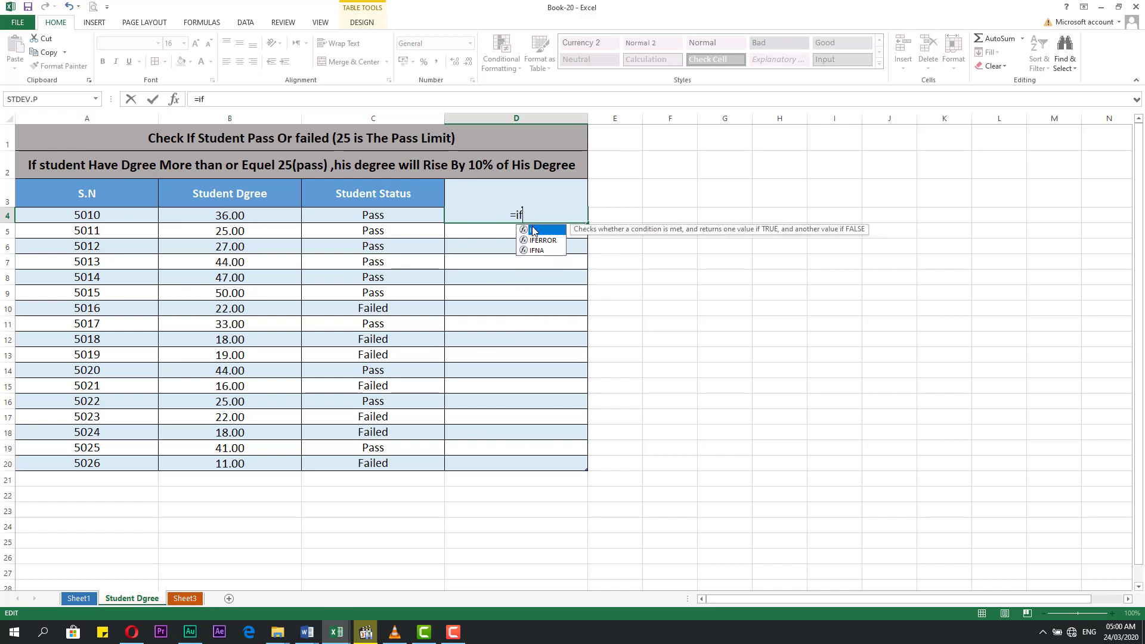
text(()
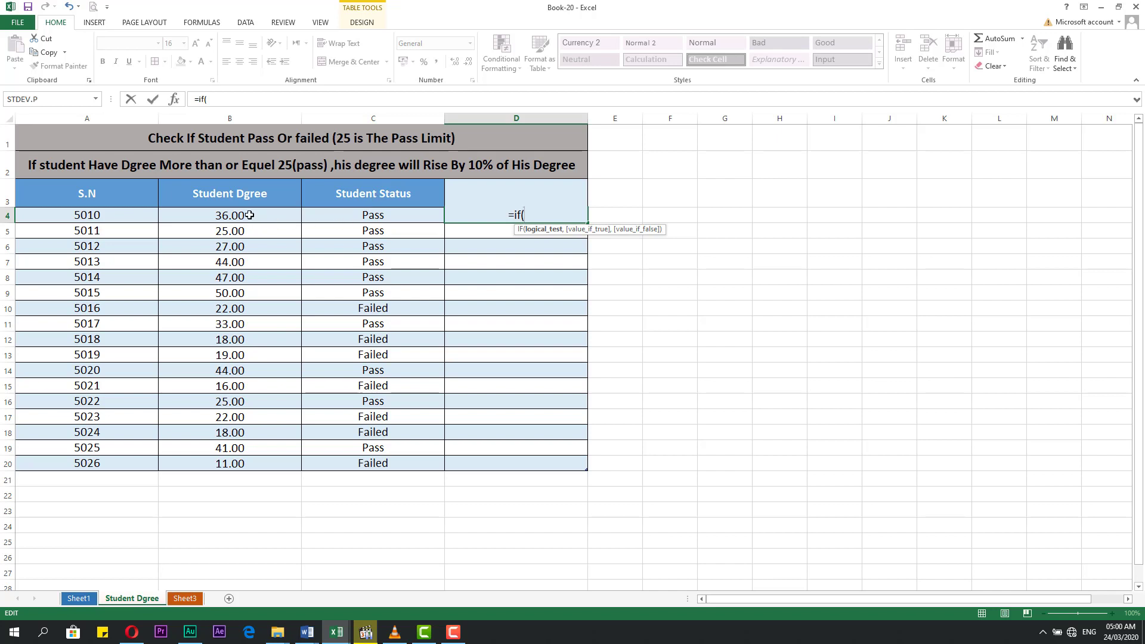
click(382, 217)
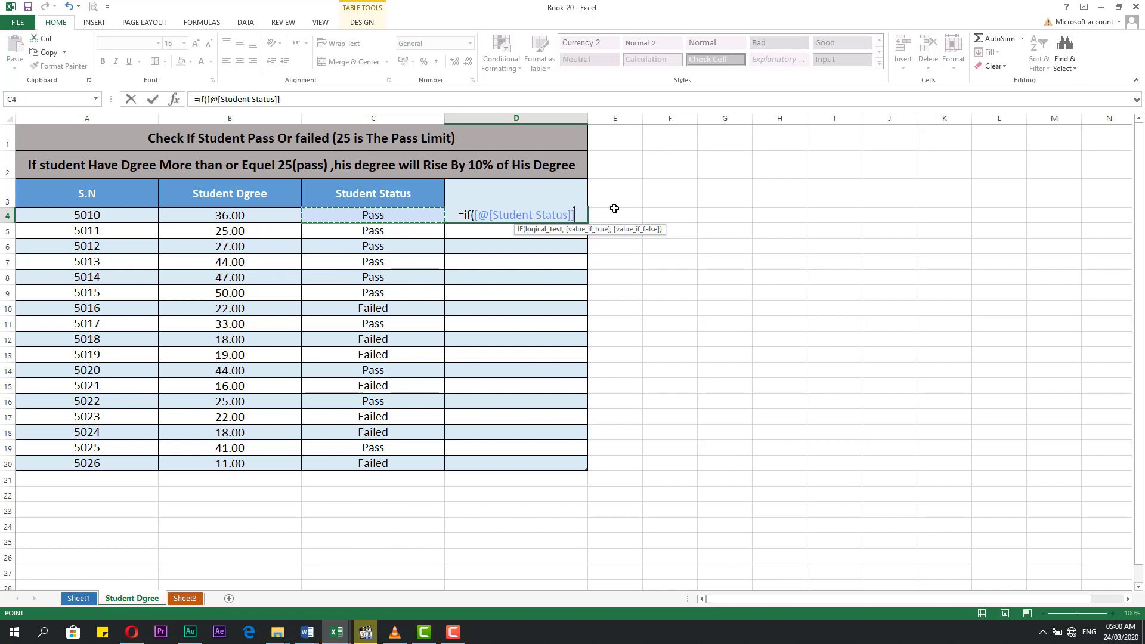
text(,)
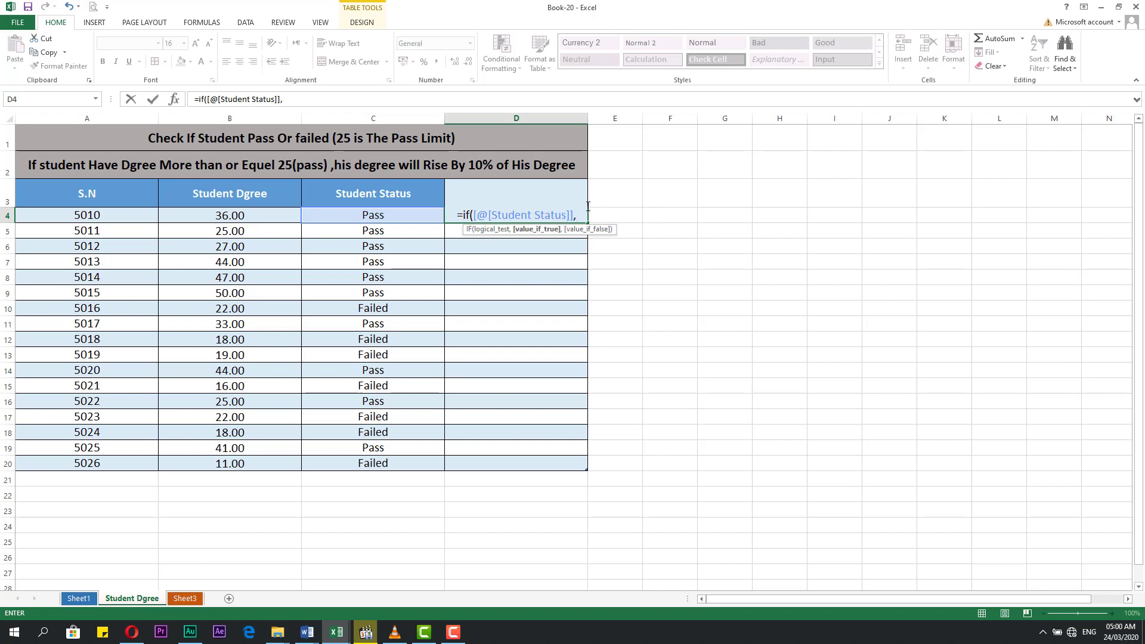
text(10)
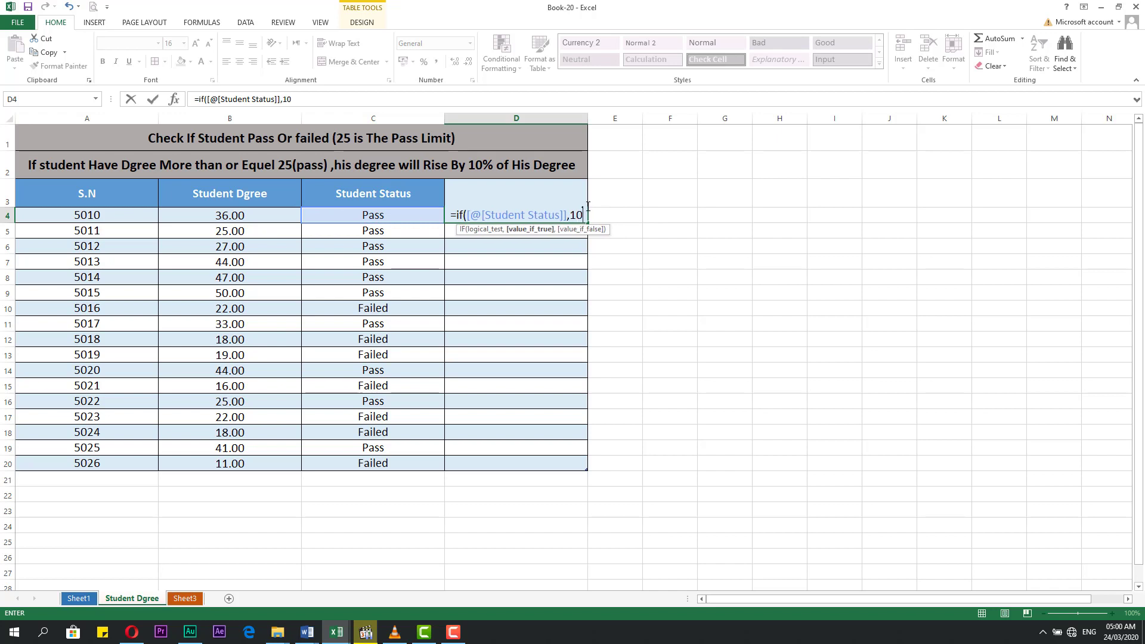
text(%)
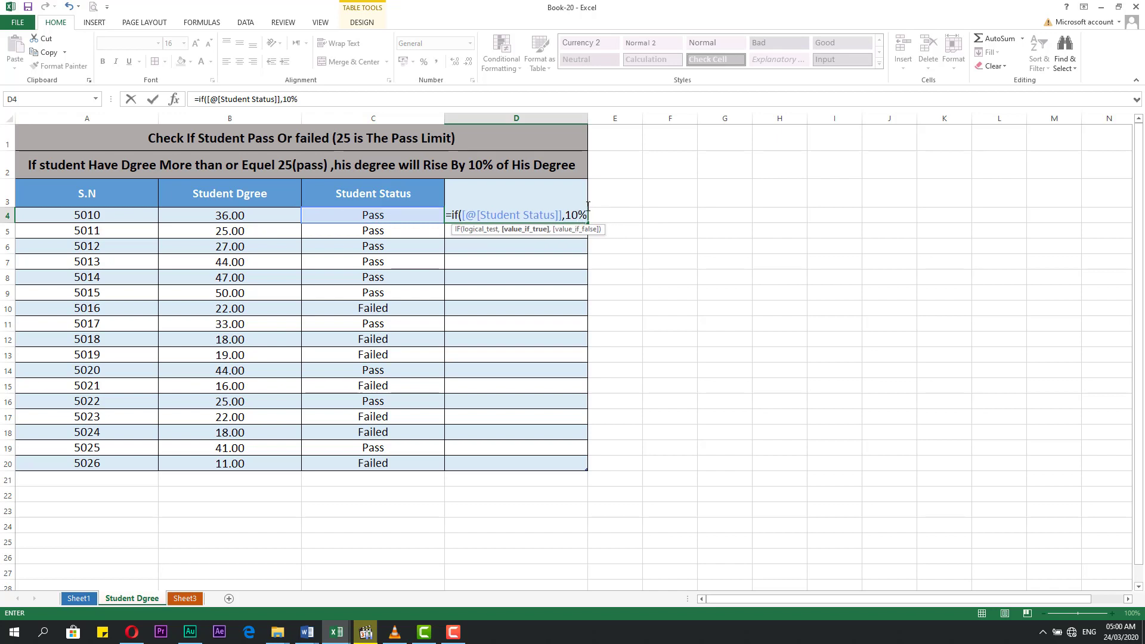
text(*)
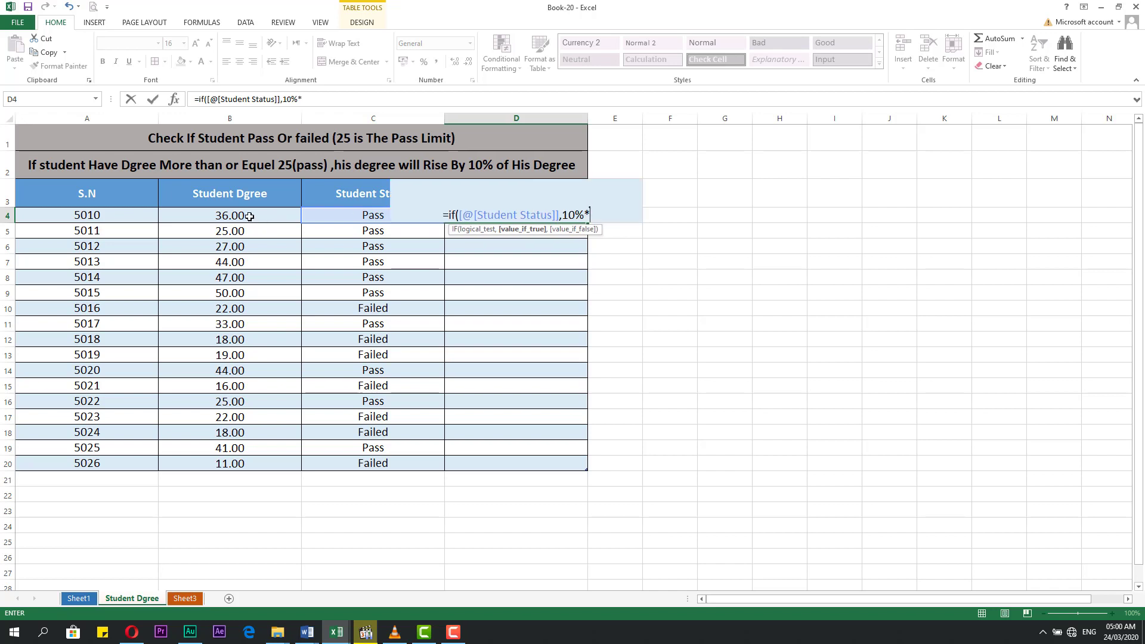
click(249, 217)
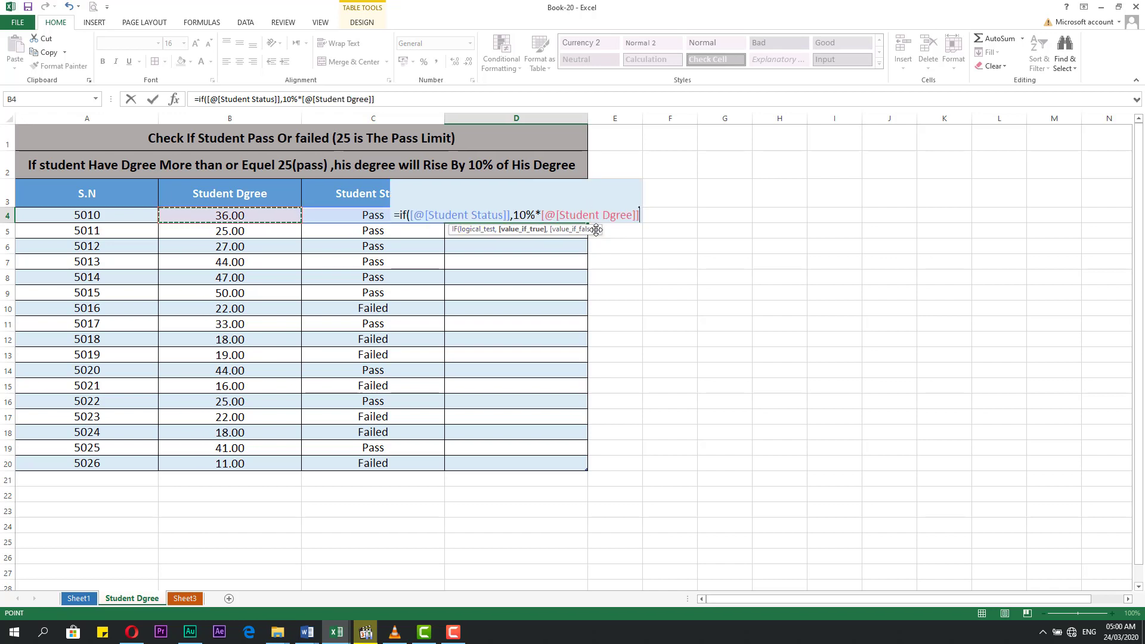
click(523, 229)
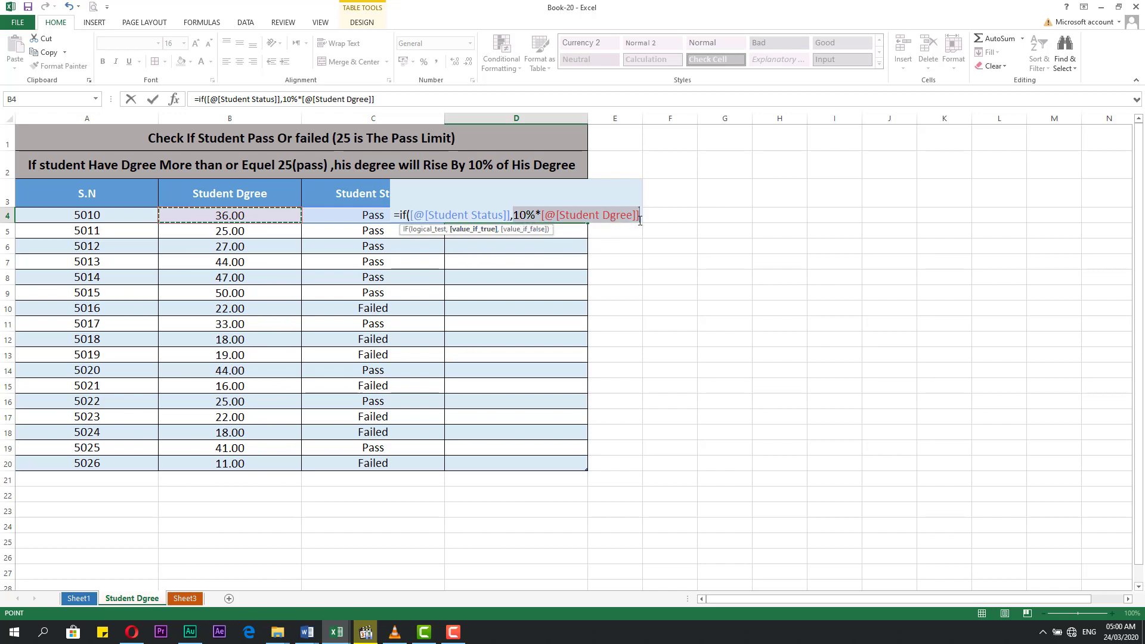
Fix the stray characters, finish with ,0) and commit the formula down the column
text(,)
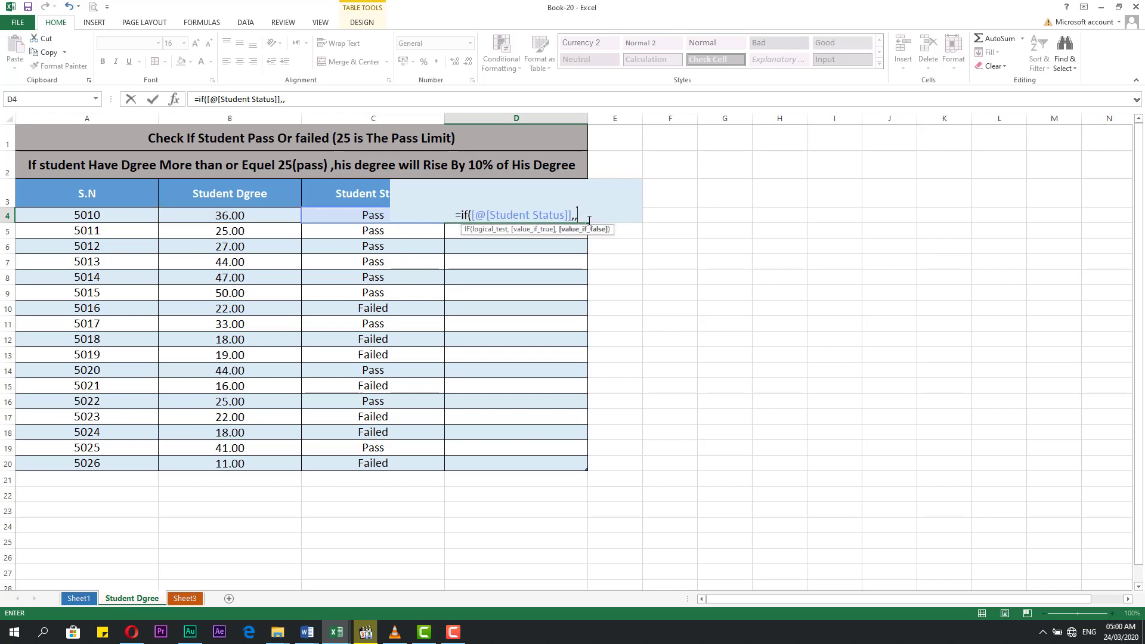
key(BackSpace)
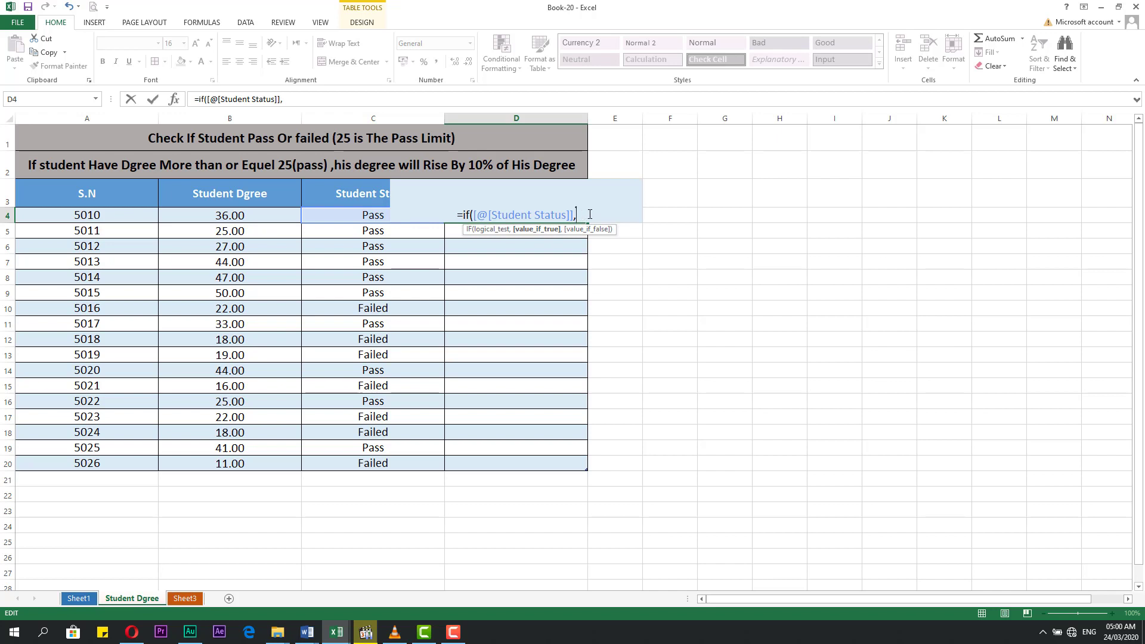
text(10)
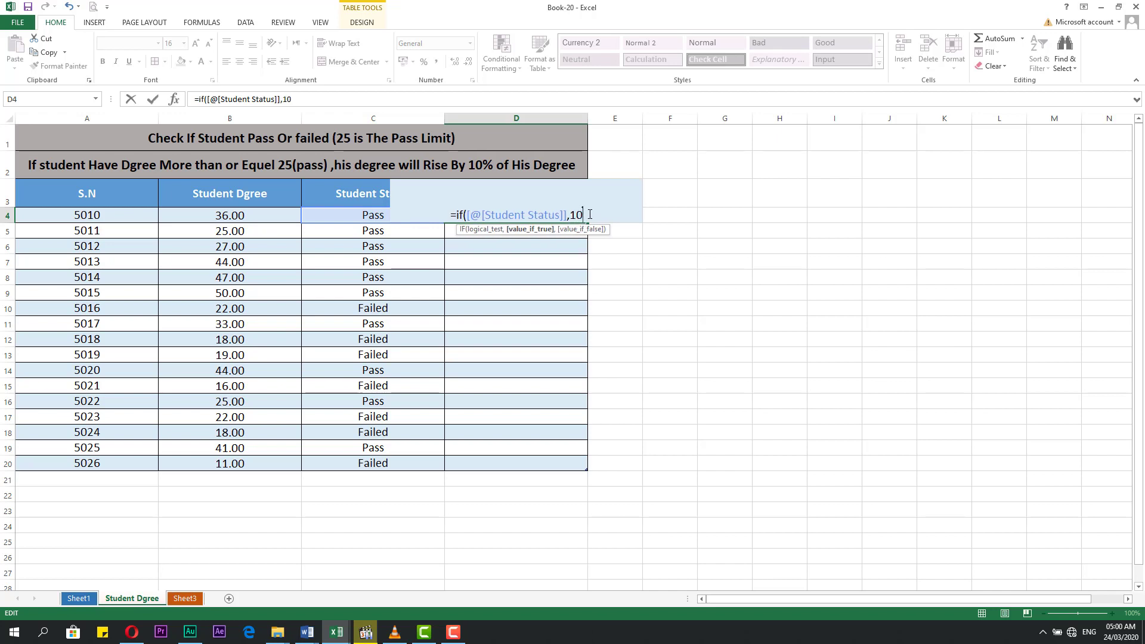
text(%8)
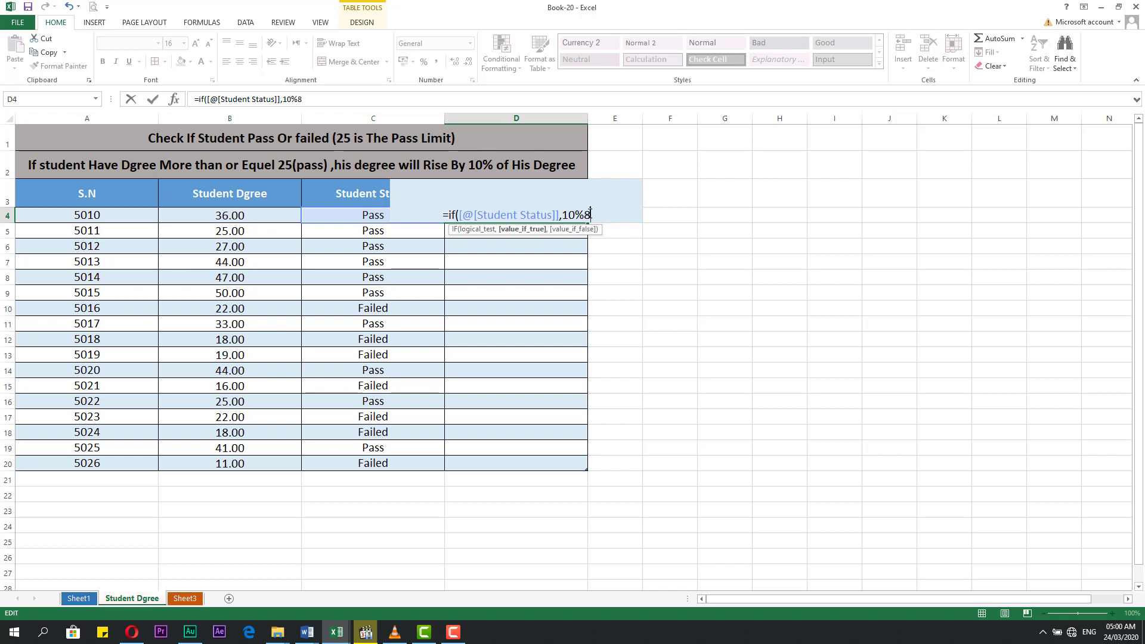
key(BackSpace)
text(*)
click(264, 212)
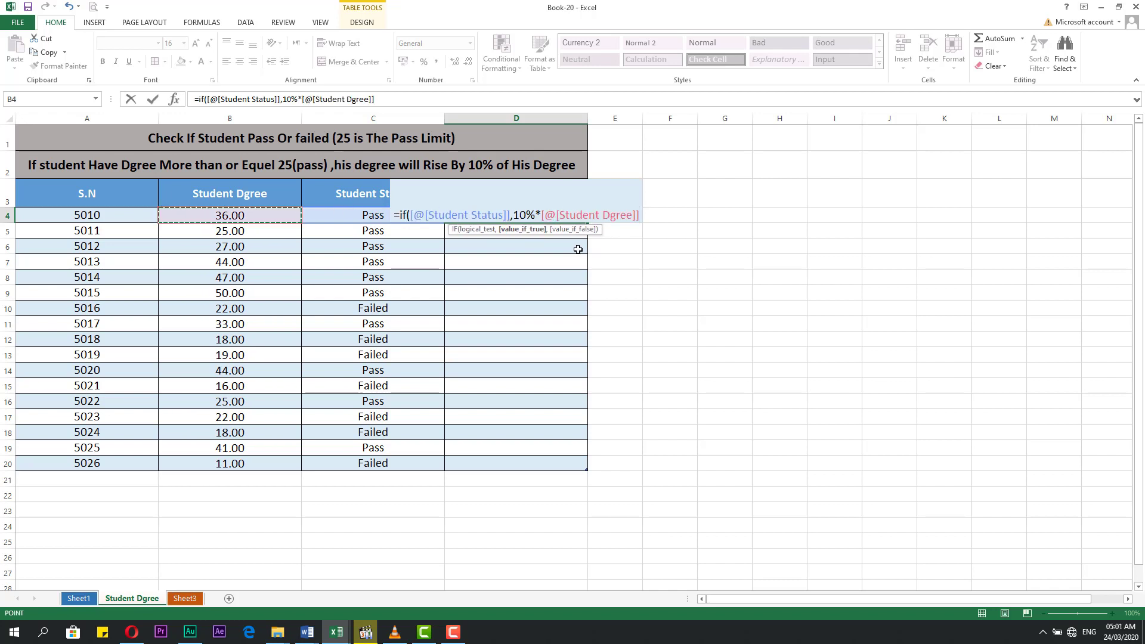
text(,)
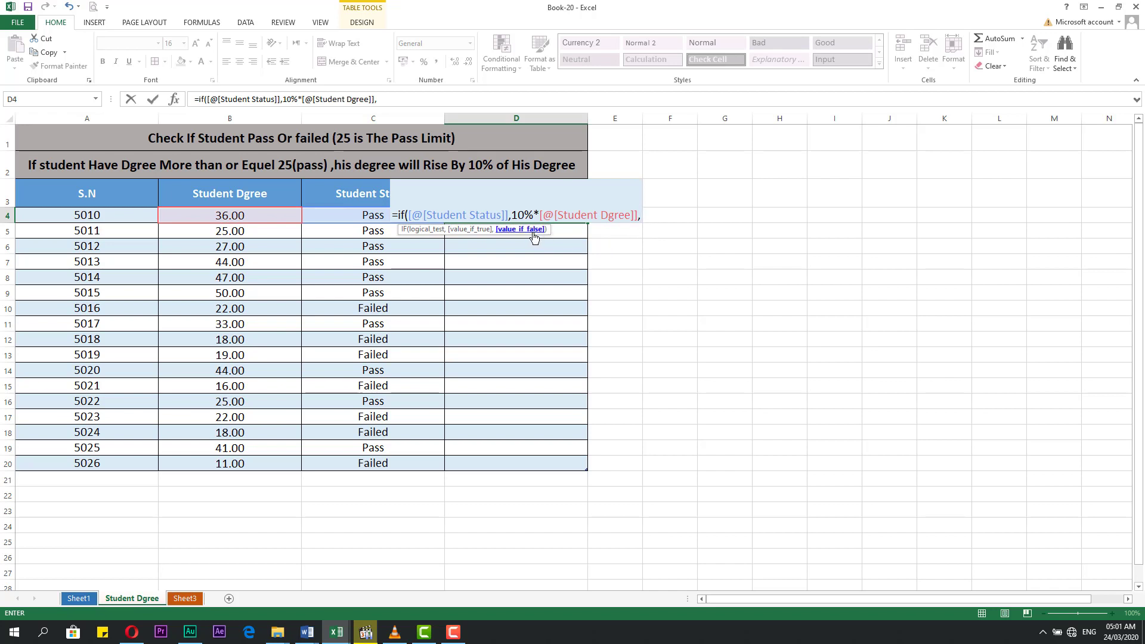
text(0)
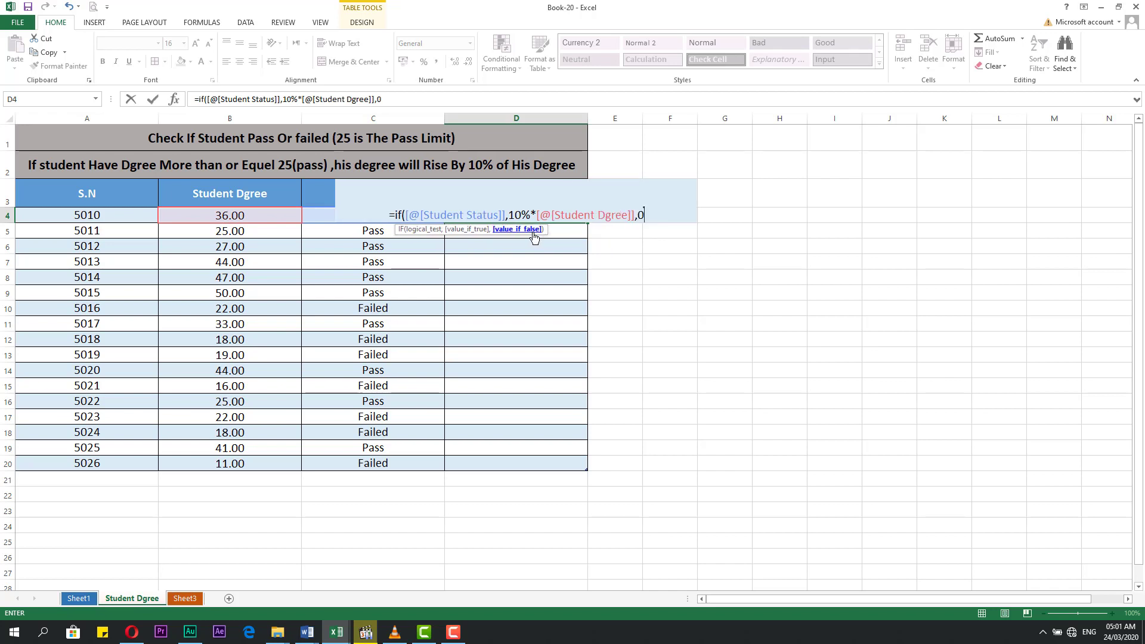
text())
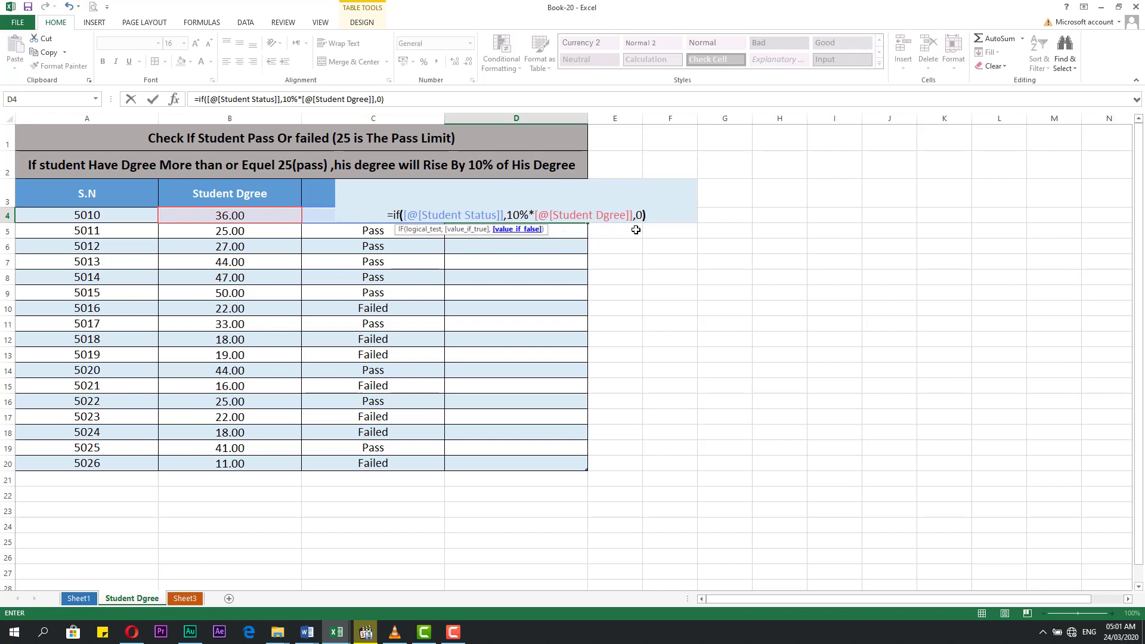
key(Return)
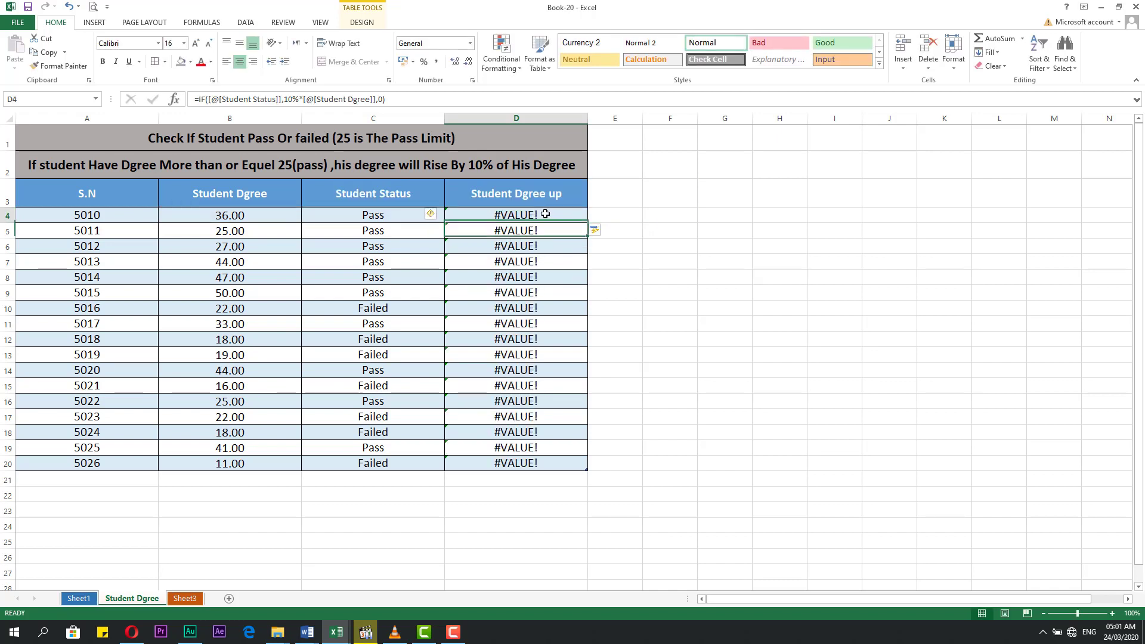
Check D4's #VALUE! formula without changing it, then widen column D
click(545, 214)
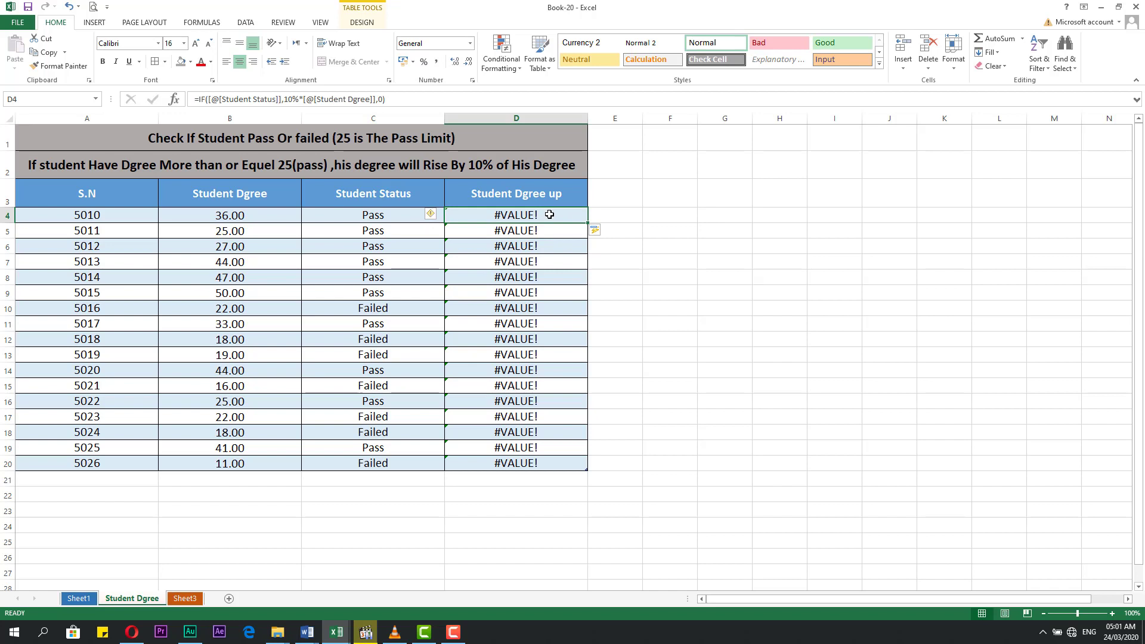
double_click(550, 215)
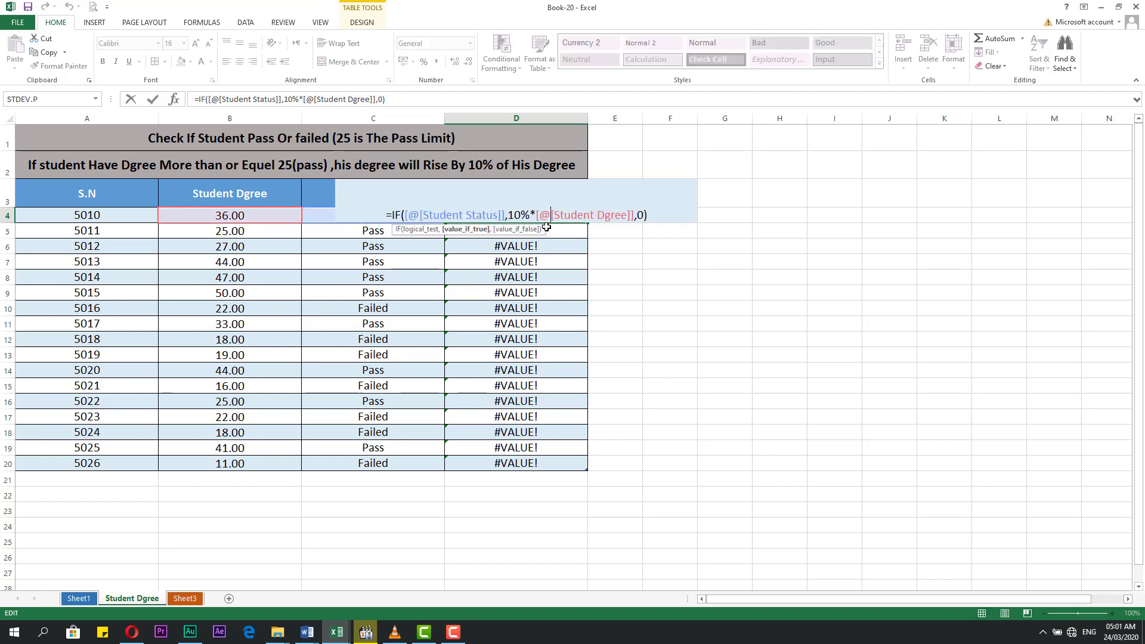
key(Escape)
drag(588, 118, 739, 149)
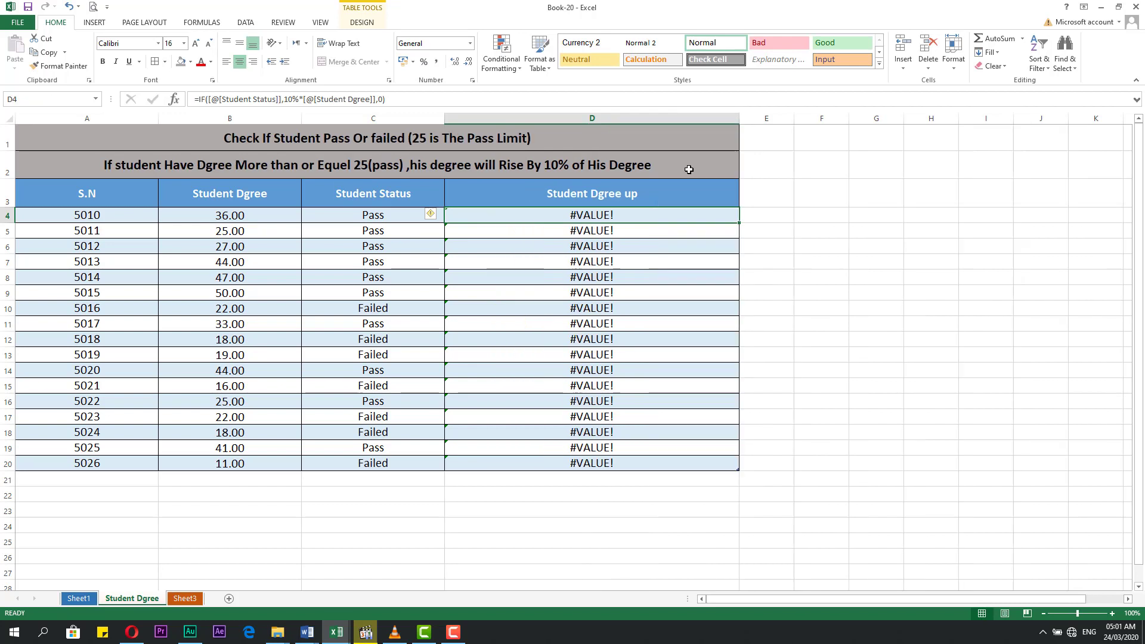
Change D4's condition to [@[Student Status]]="Pass" so passing students get 10% and failing ones get 0
double_click(645, 214)
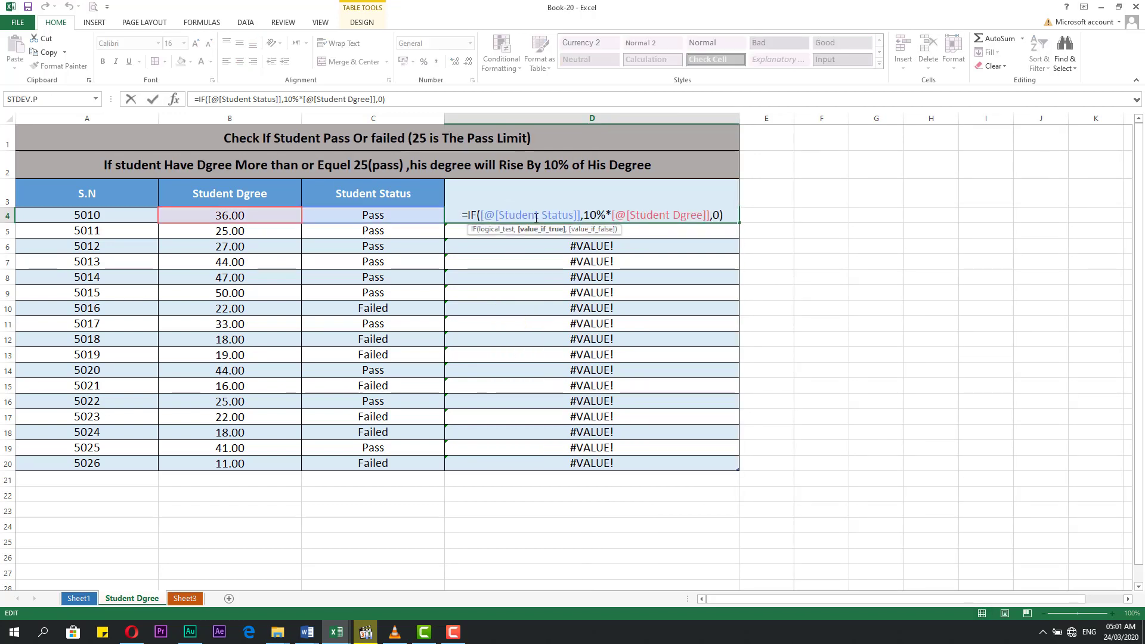
click(494, 229)
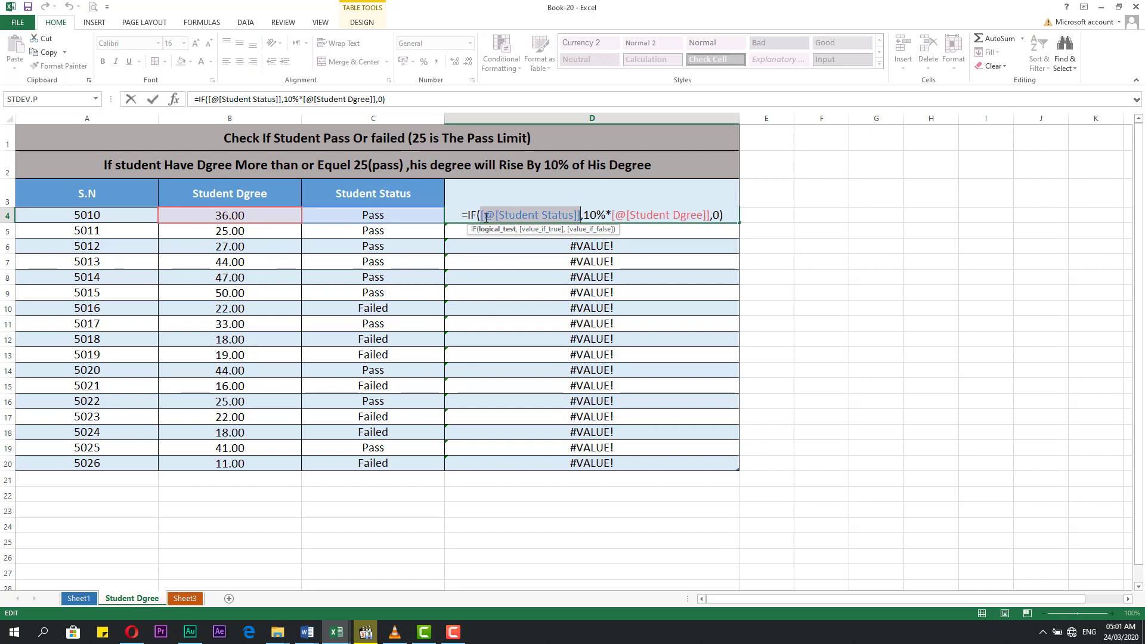
click(581, 216)
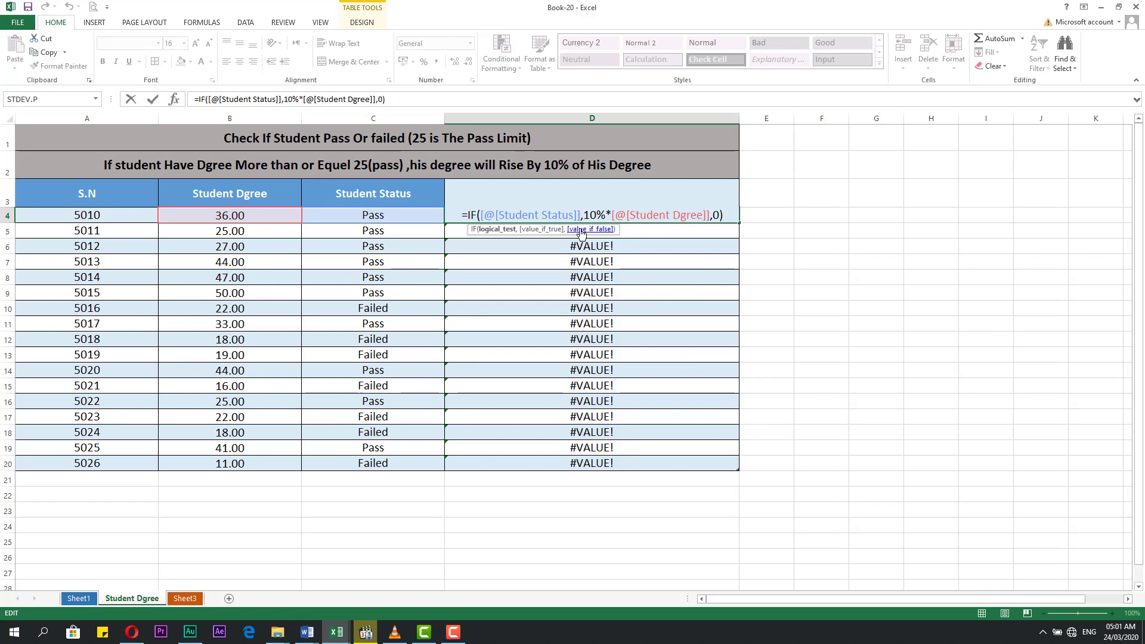
text(=)
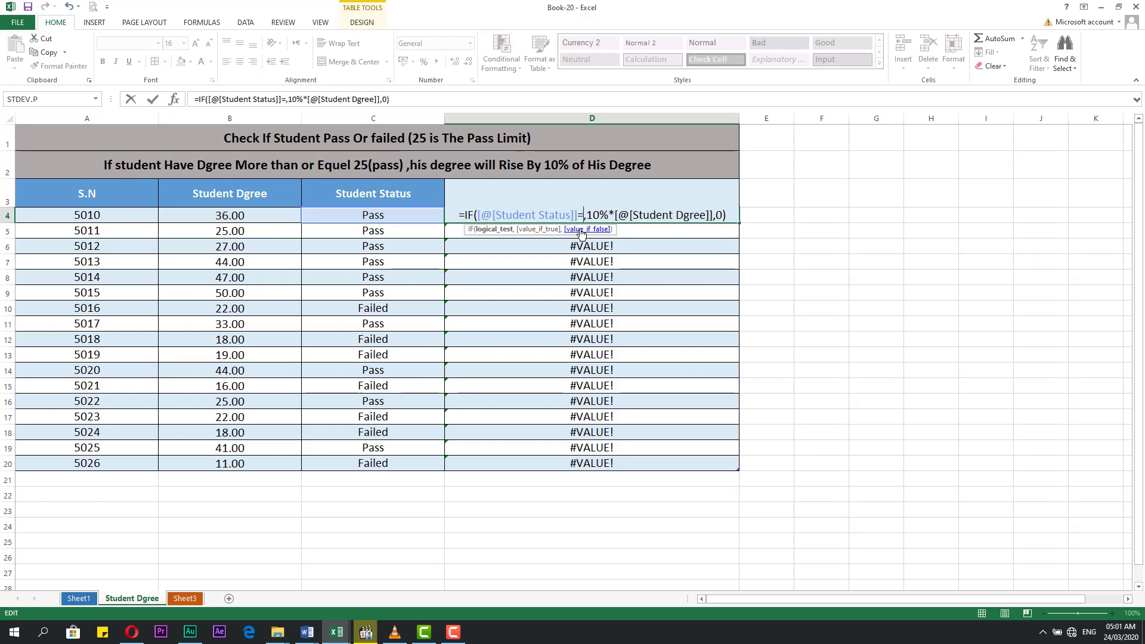
text(pass)
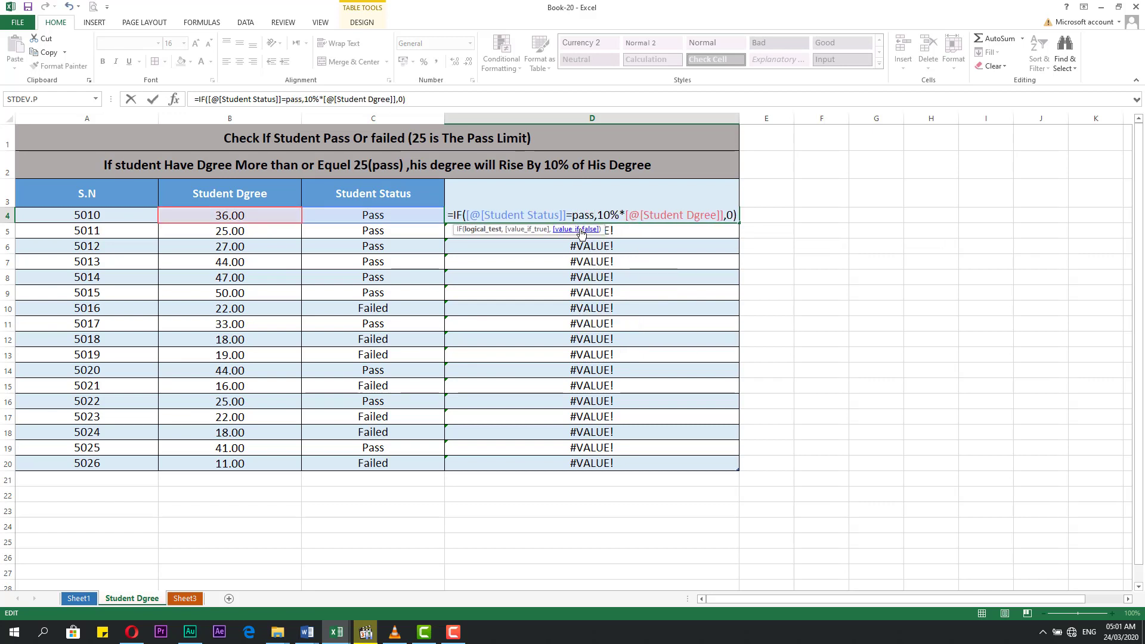
key(Return)
double_click(577, 215)
text(P)
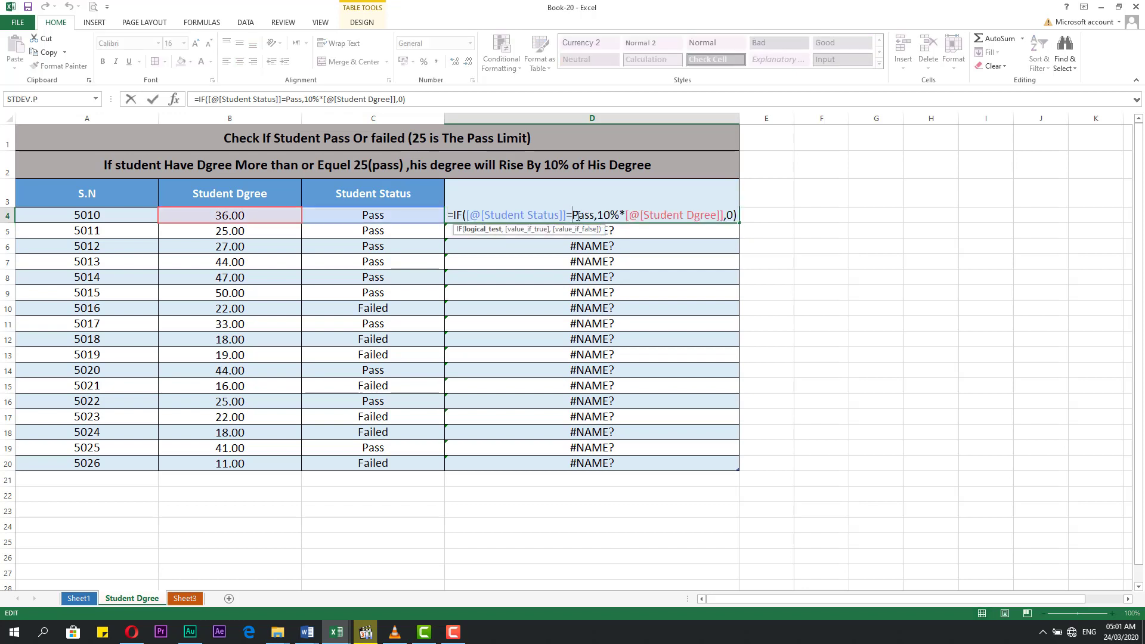
text(@)
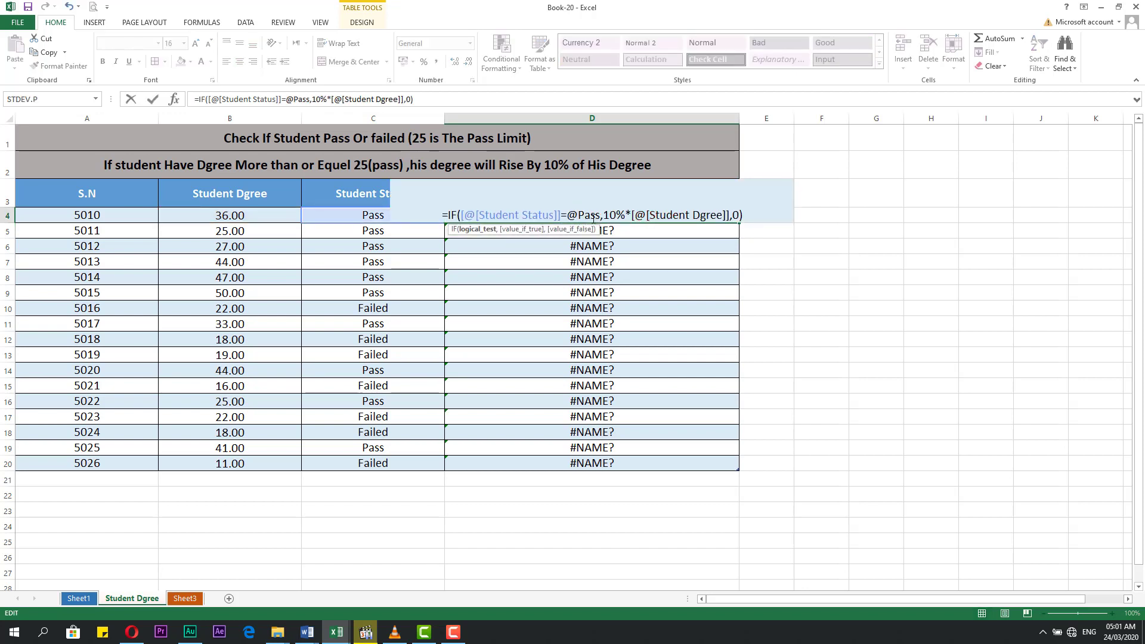
key(BackSpace)
text(@)
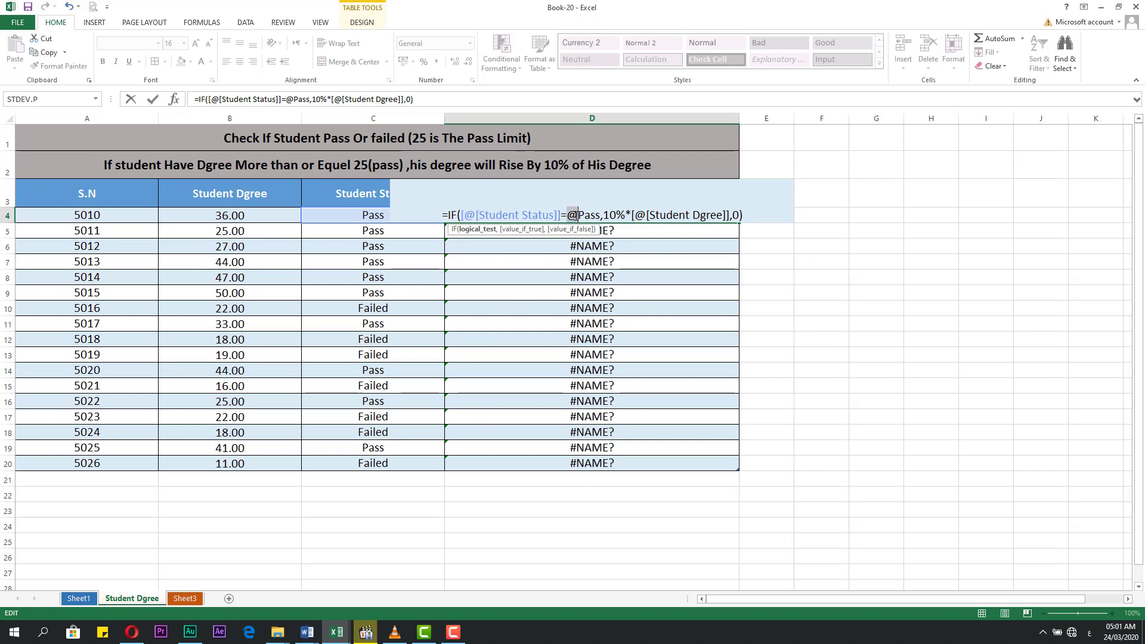
text(")
text(")
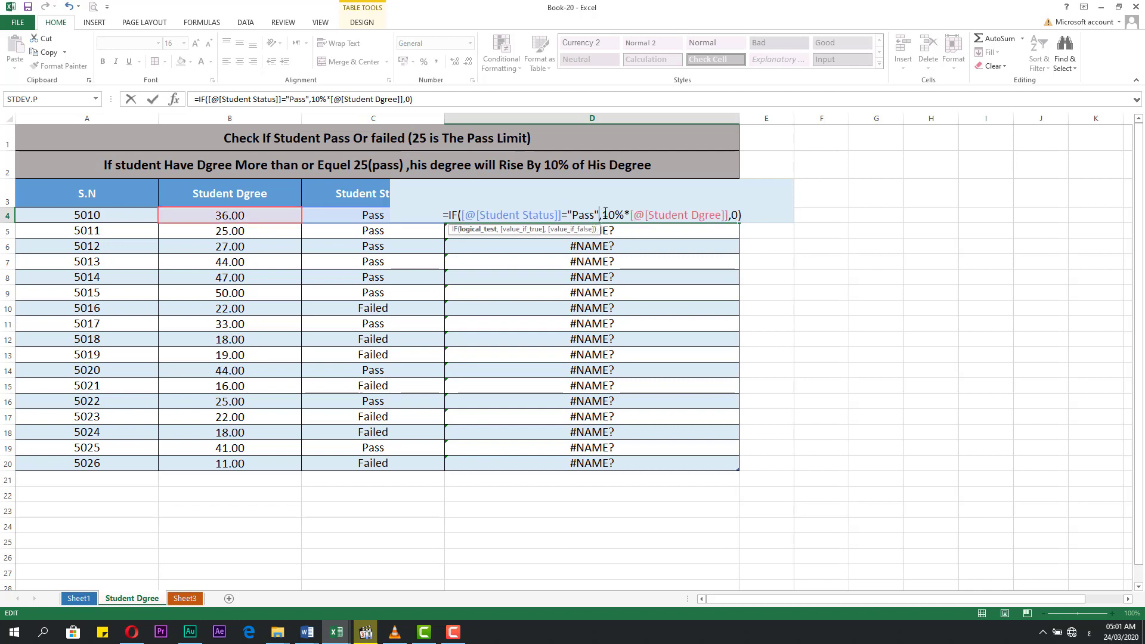
key(Return)
click(598, 216)
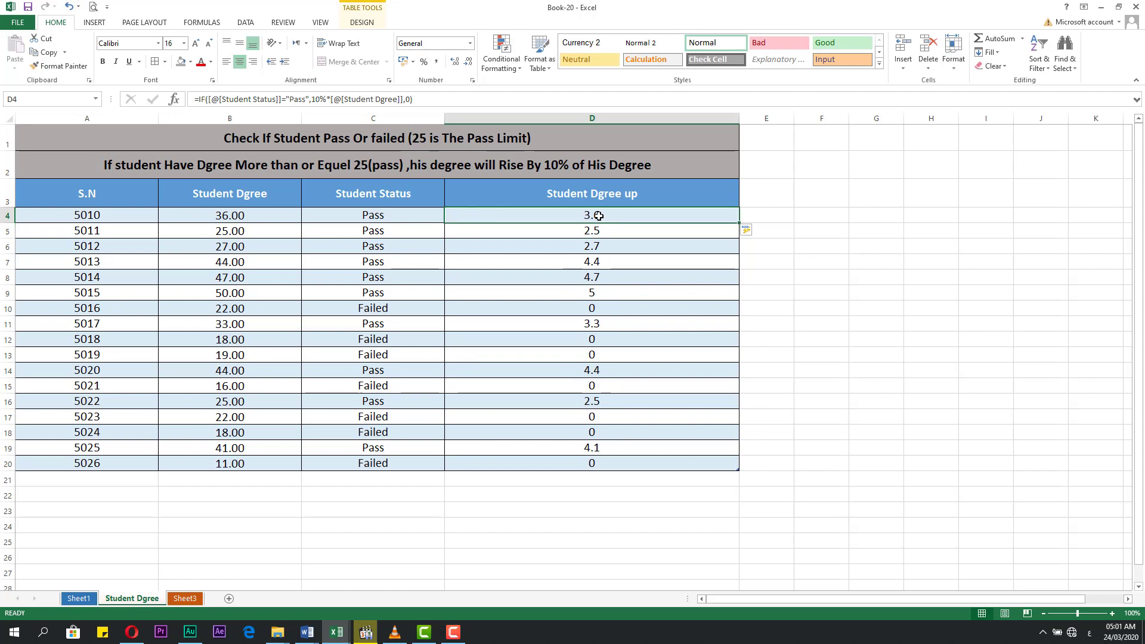
Widen column C, the Student Status column
double_click(598, 216)
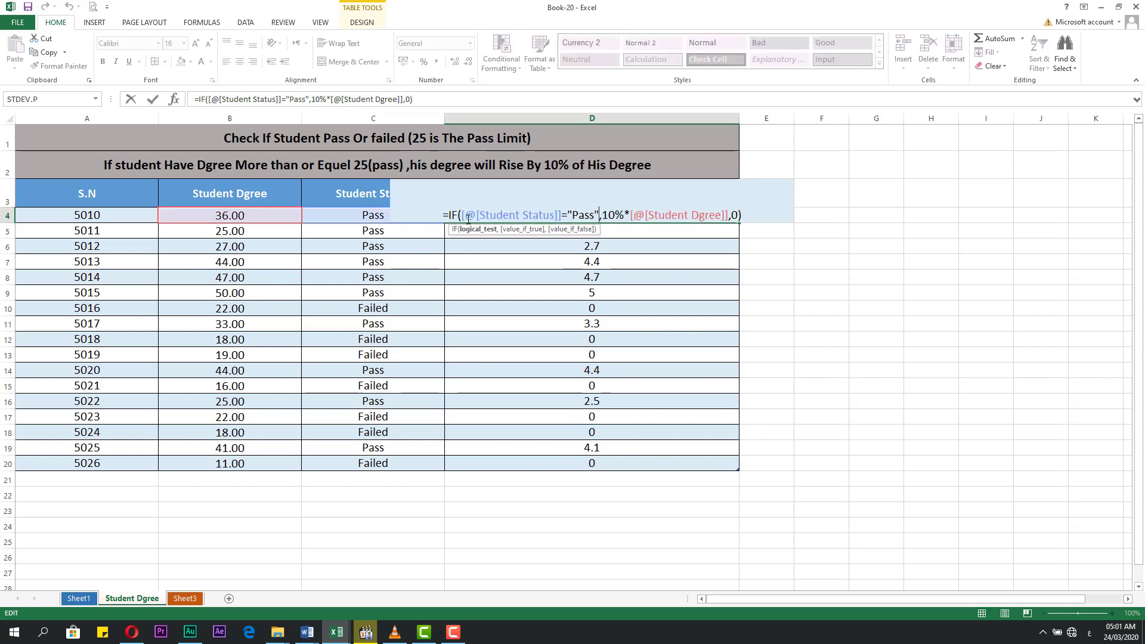
click(374, 215)
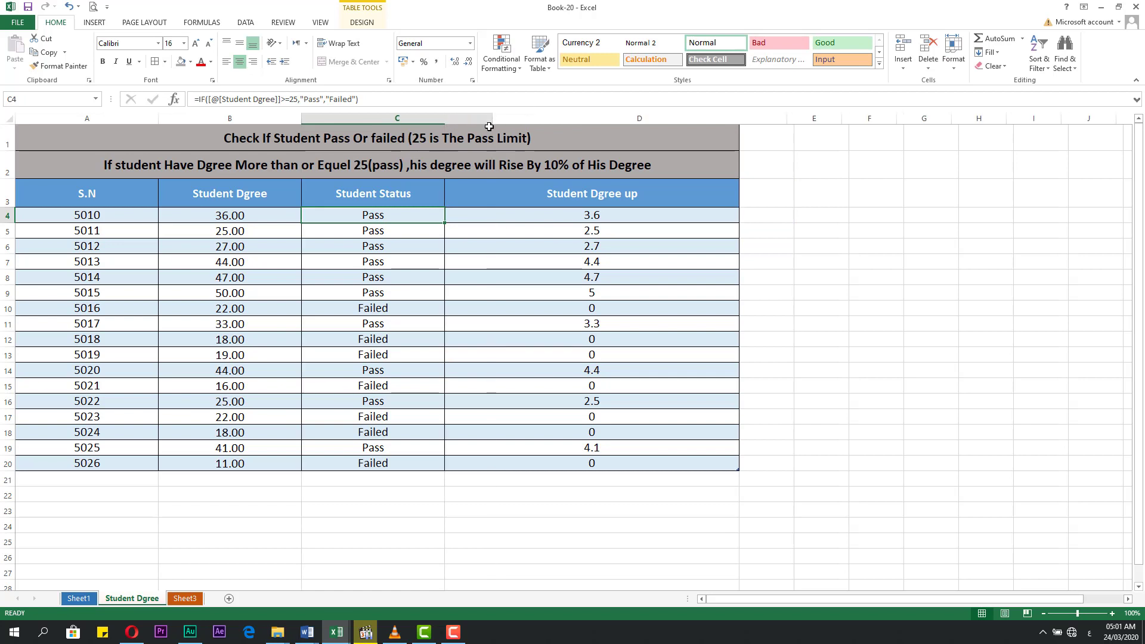
drag(447, 123, 493, 124)
Review the 10% and "Pass" parts of the D4 formula and commit it unchanged
click(609, 221)
double_click(560, 215)
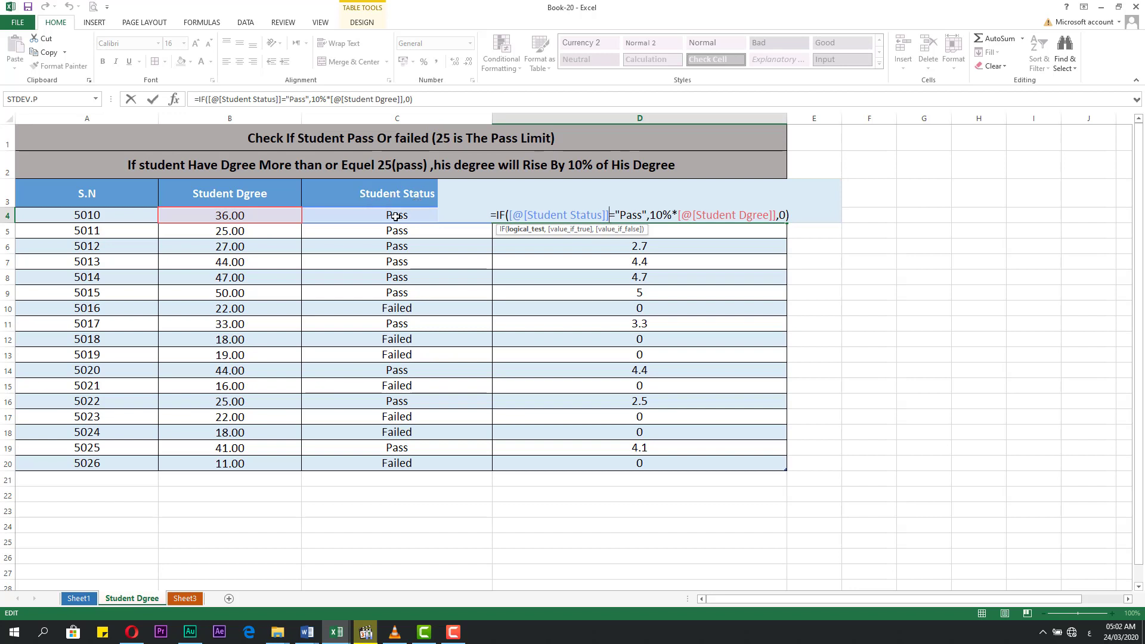
key(Right)
drag(650, 215, 672, 215)
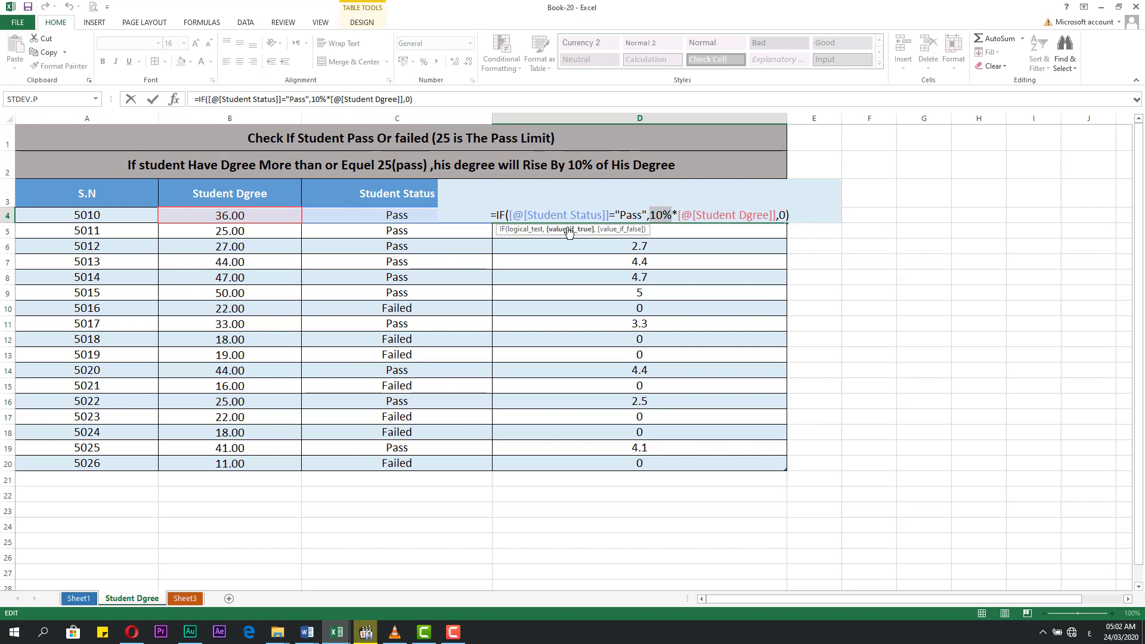
click(765, 233)
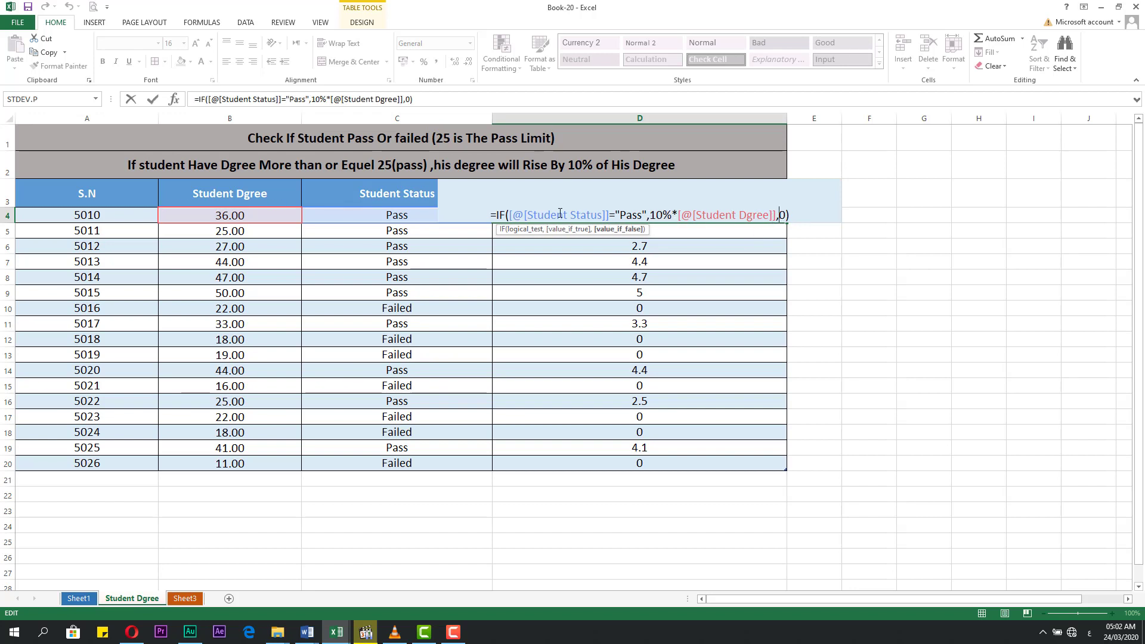
click(528, 229)
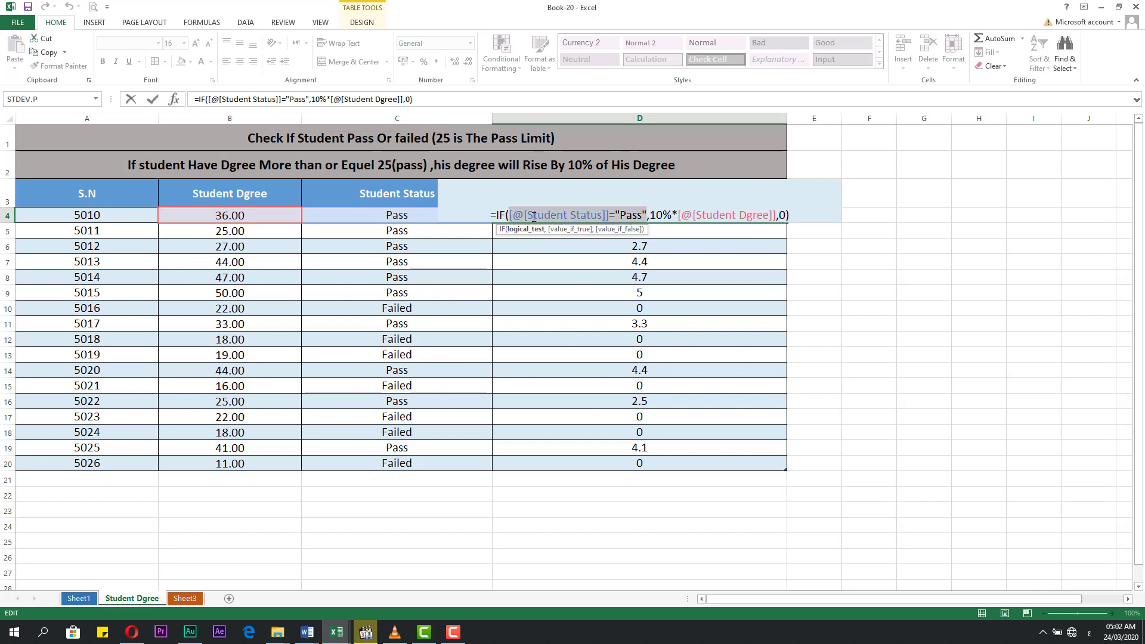
click(620, 216)
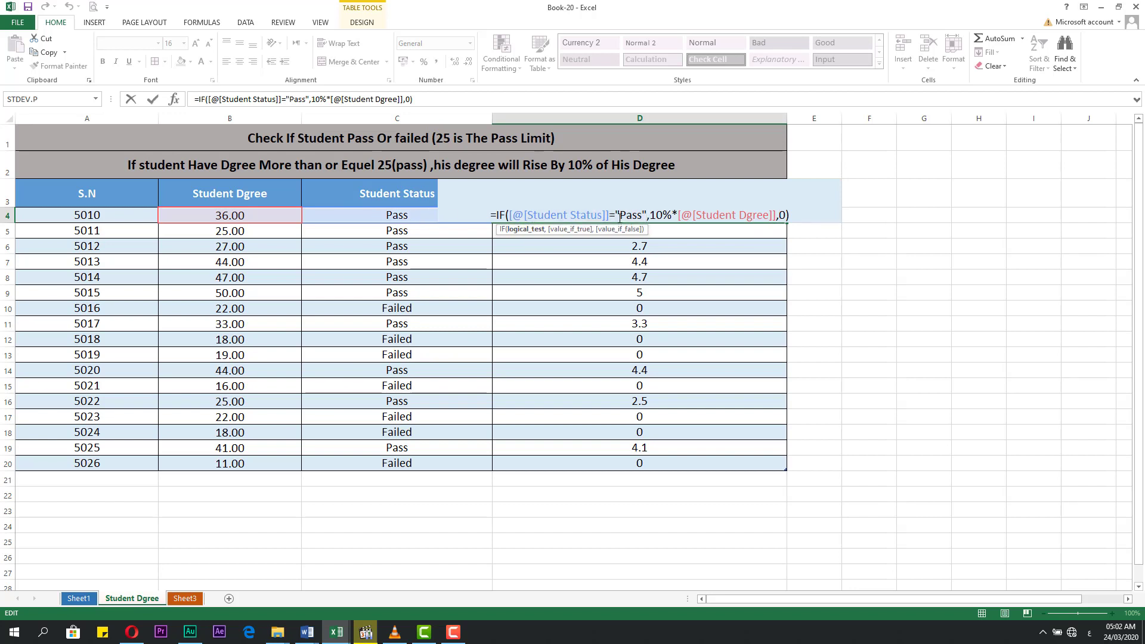
drag(622, 215, 641, 216)
click(622, 216)
key(Return)
click(632, 217)
Check rows 9 and 10, including the failed student's grade of 22, status and raise
click(426, 298)
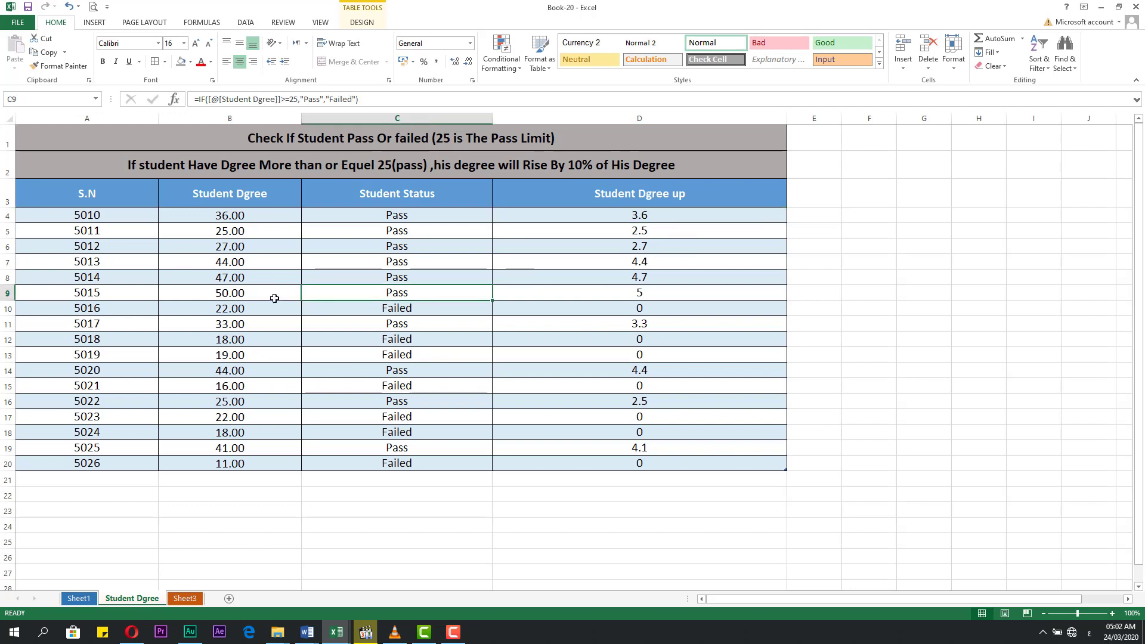
click(263, 296)
shift+click(595, 289)
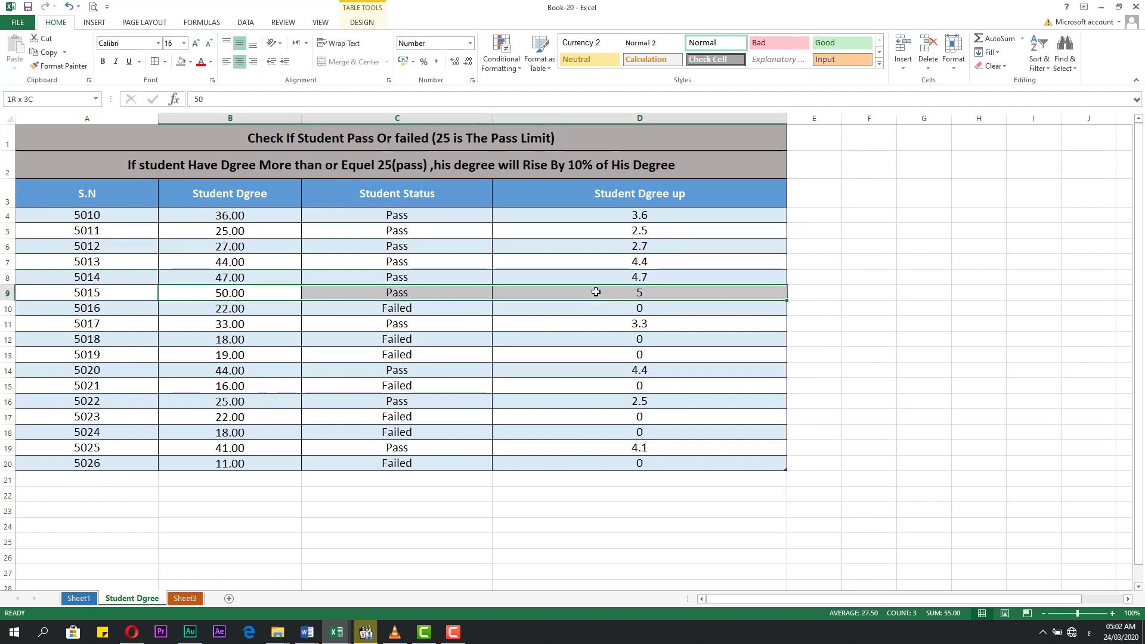
click(237, 309)
drag(319, 305, 575, 309)
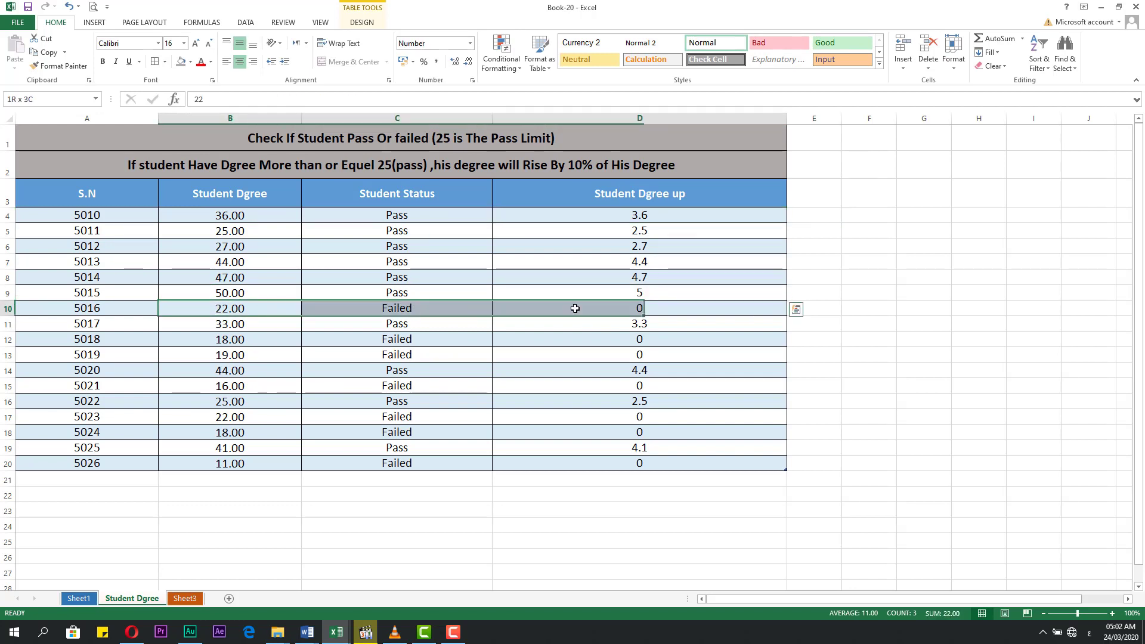
click(585, 309)
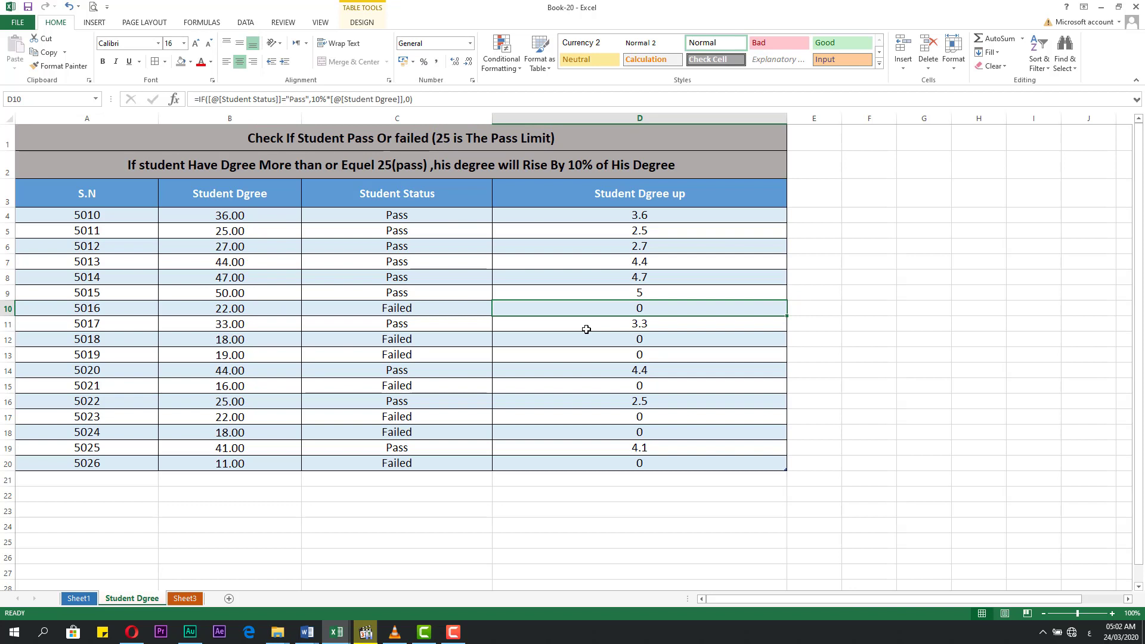
Widen the empty column E and select E4
click(749, 220)
click(813, 215)
drag(841, 119, 974, 120)
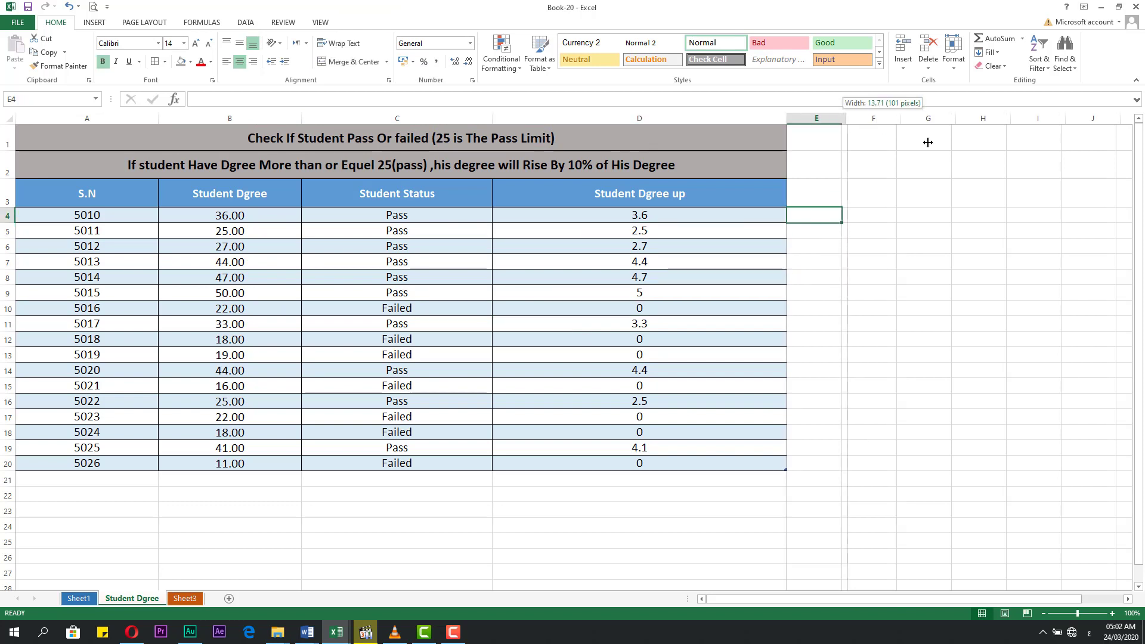
click(871, 240)
click(868, 214)
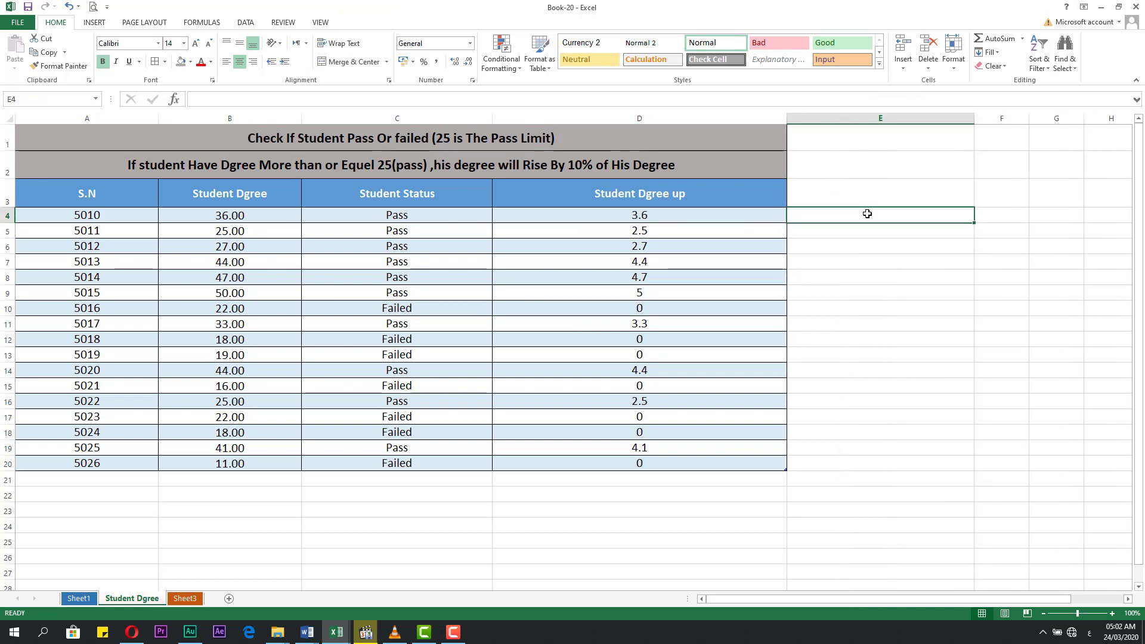
Enter =IF([@[Student Dgree]]>=25,10%*[@[Student Dgree]],0) in E4 to fill Column1
text(=)
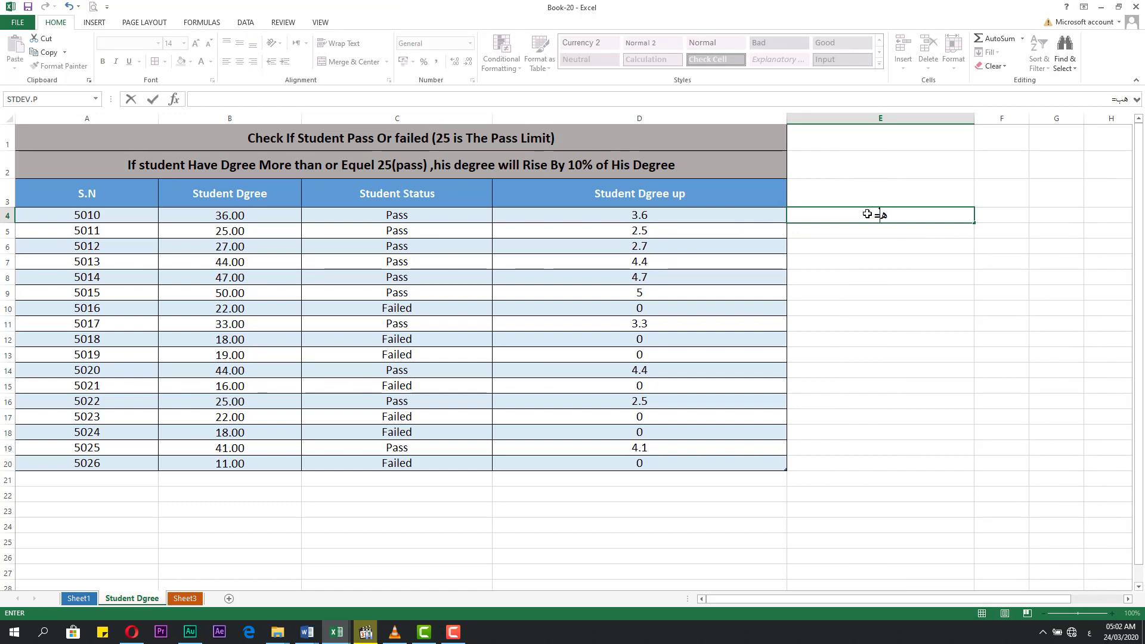
text(if)
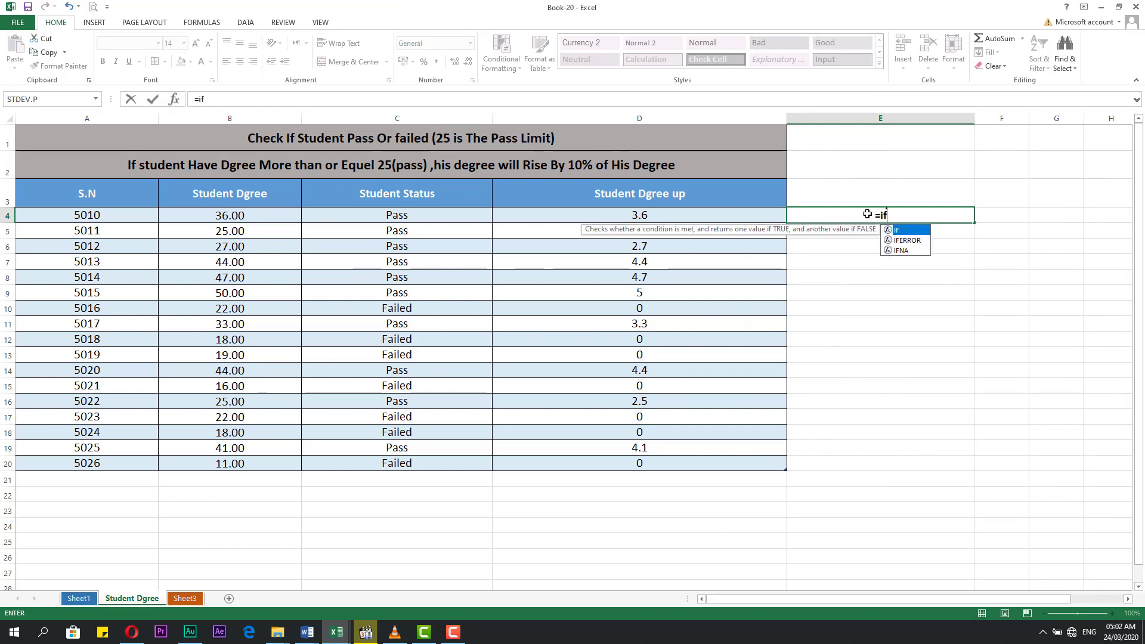
text(()
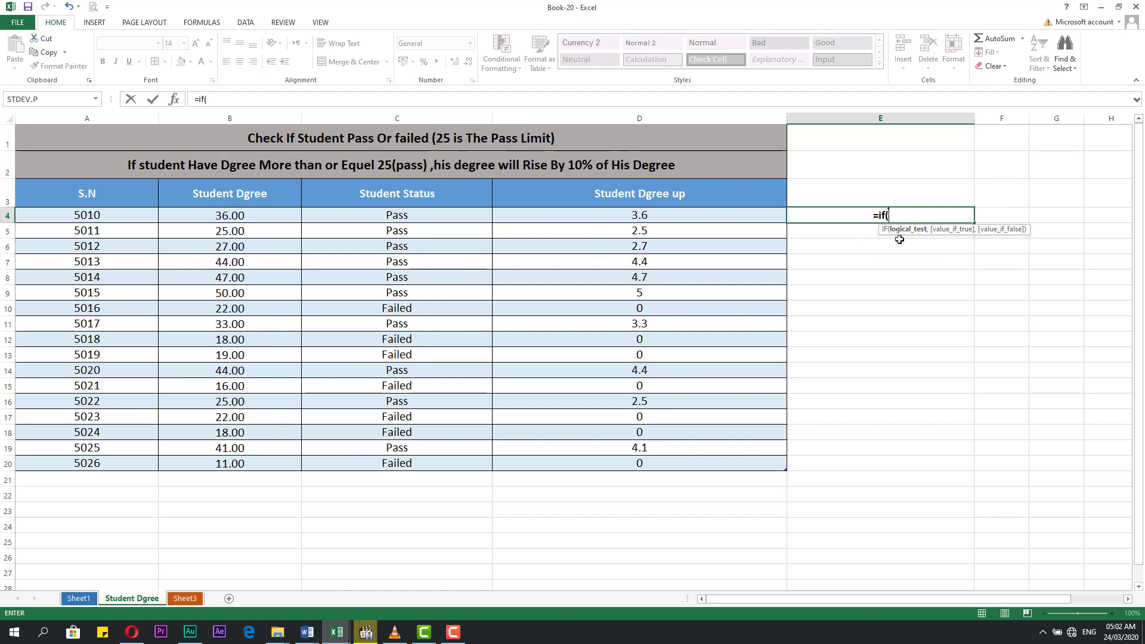
click(260, 219)
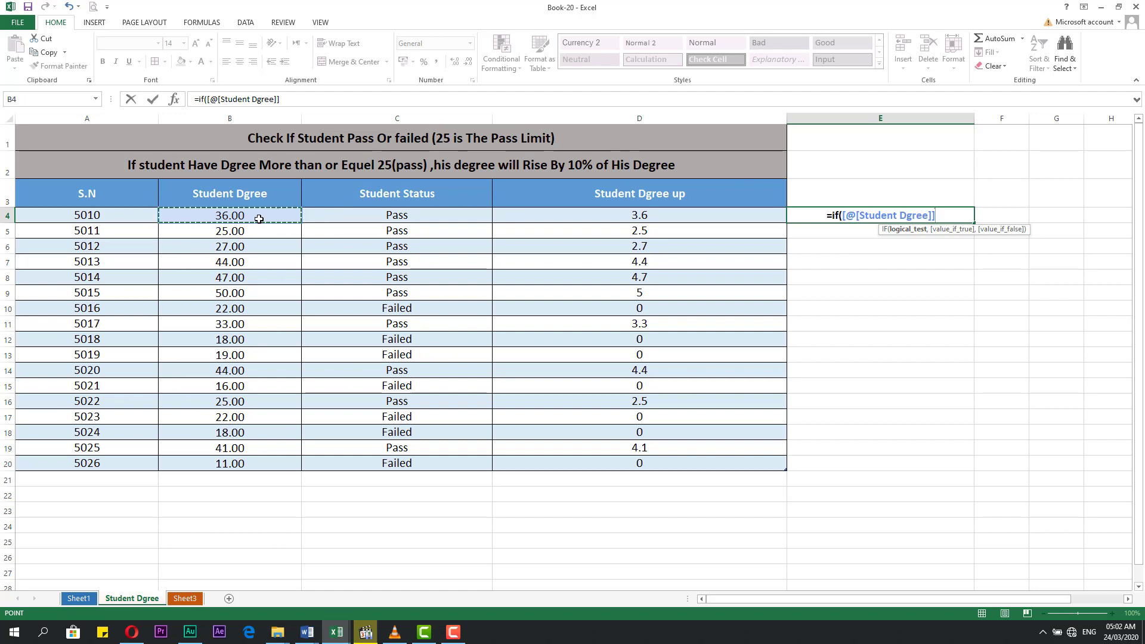
text(>=)
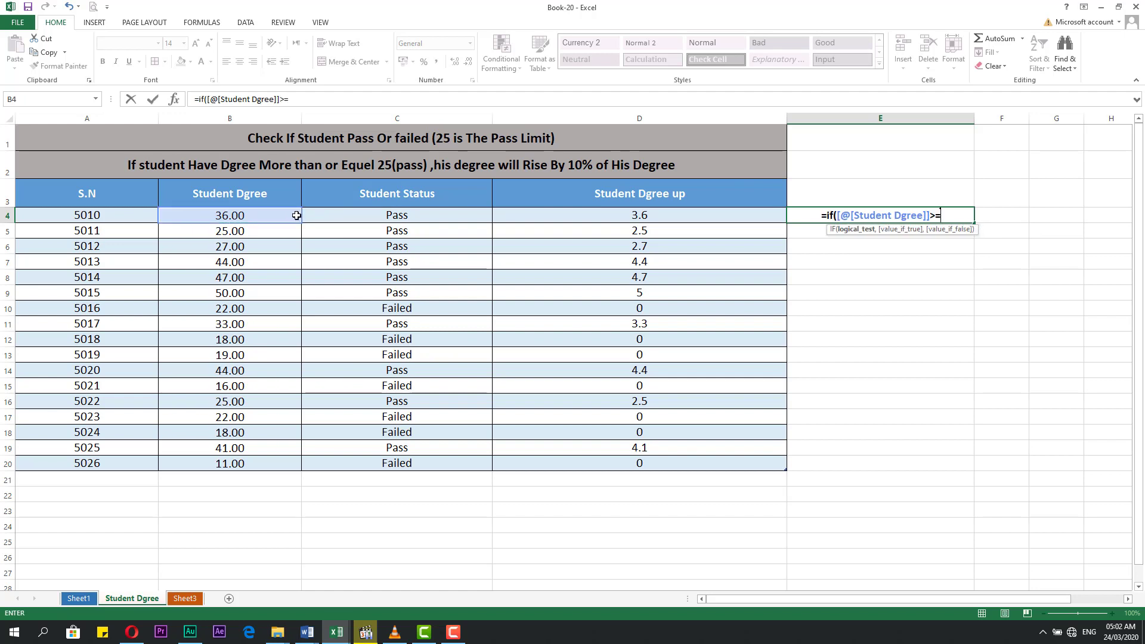
text(25)
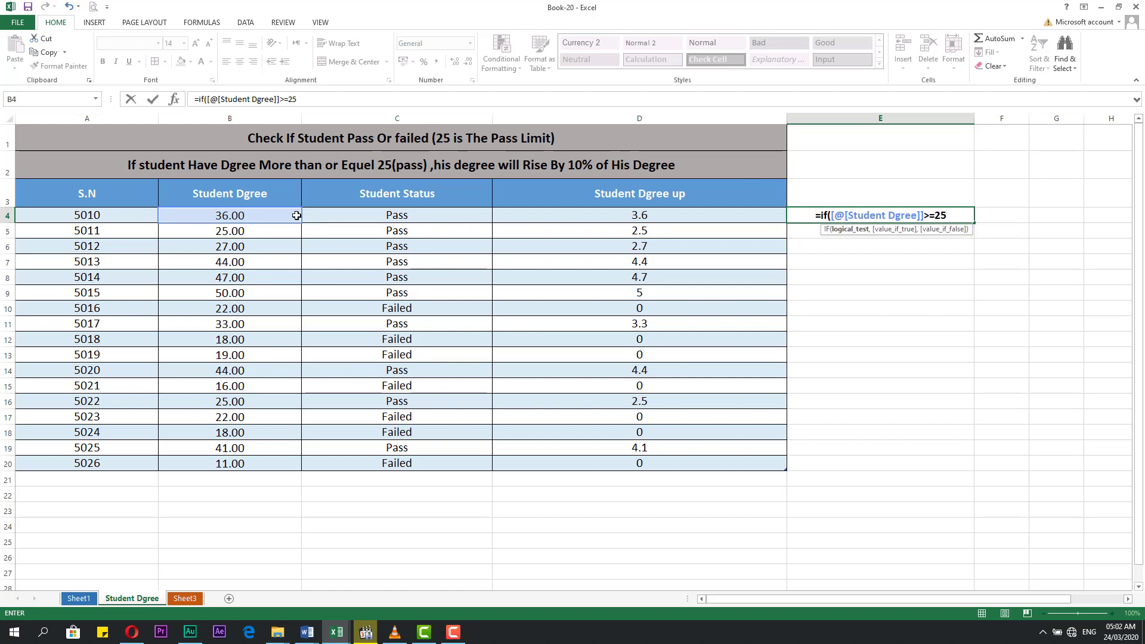
text(,)
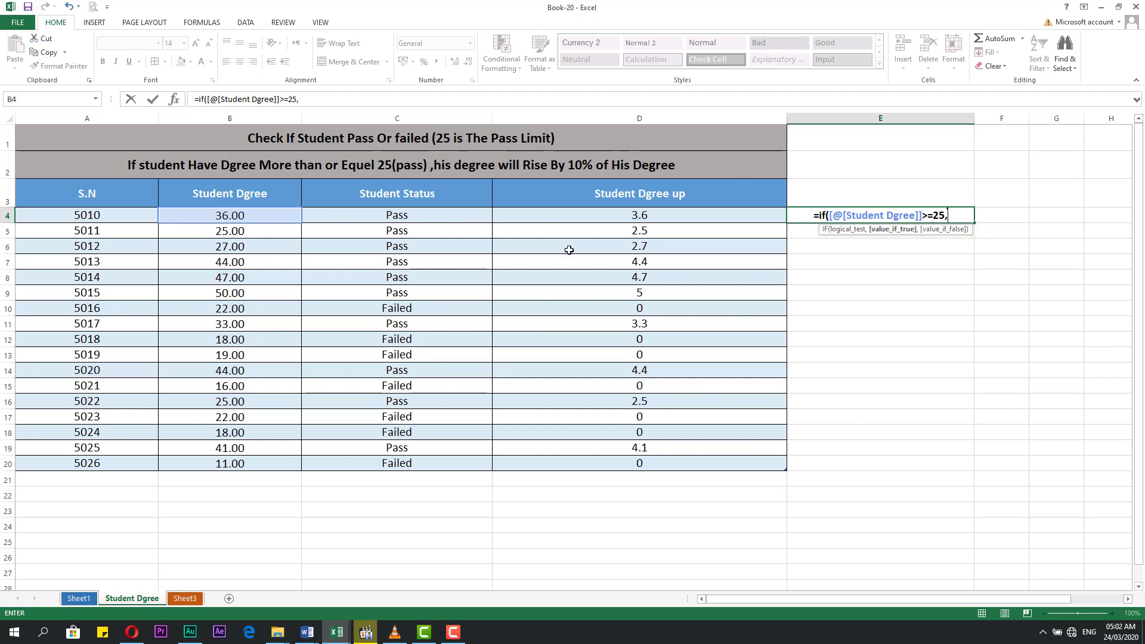
text(10)
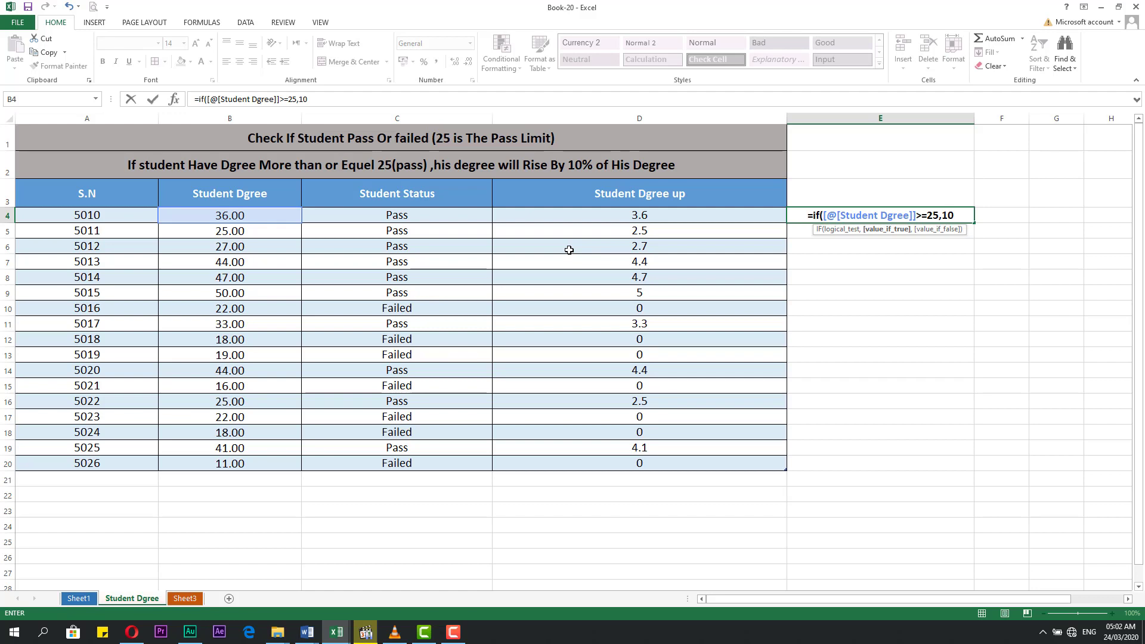
text(%)
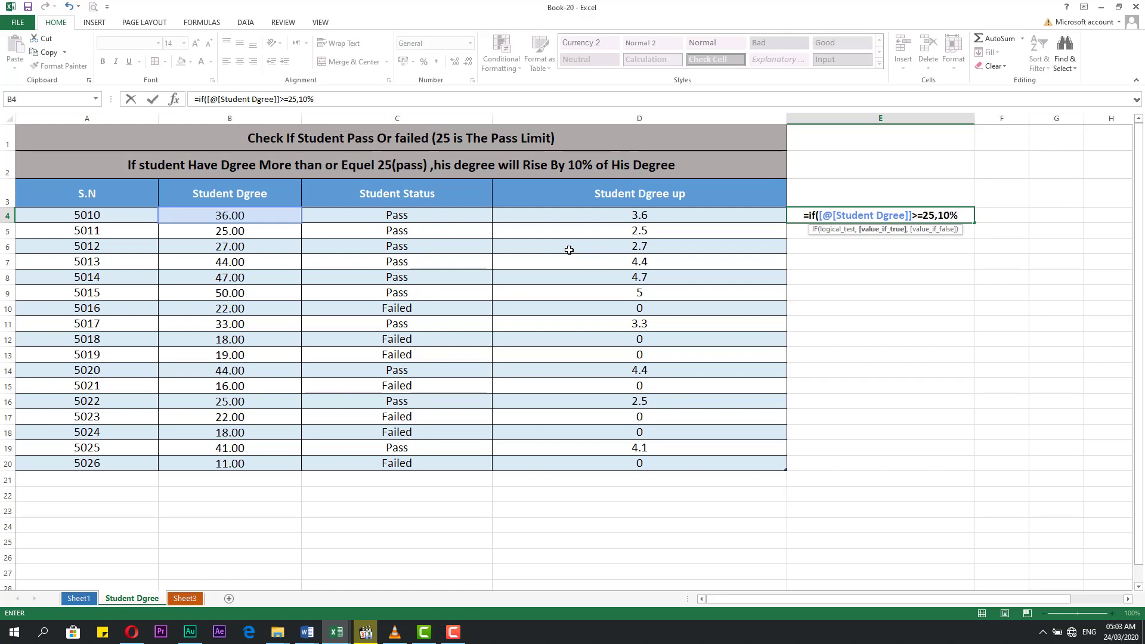
text(*)
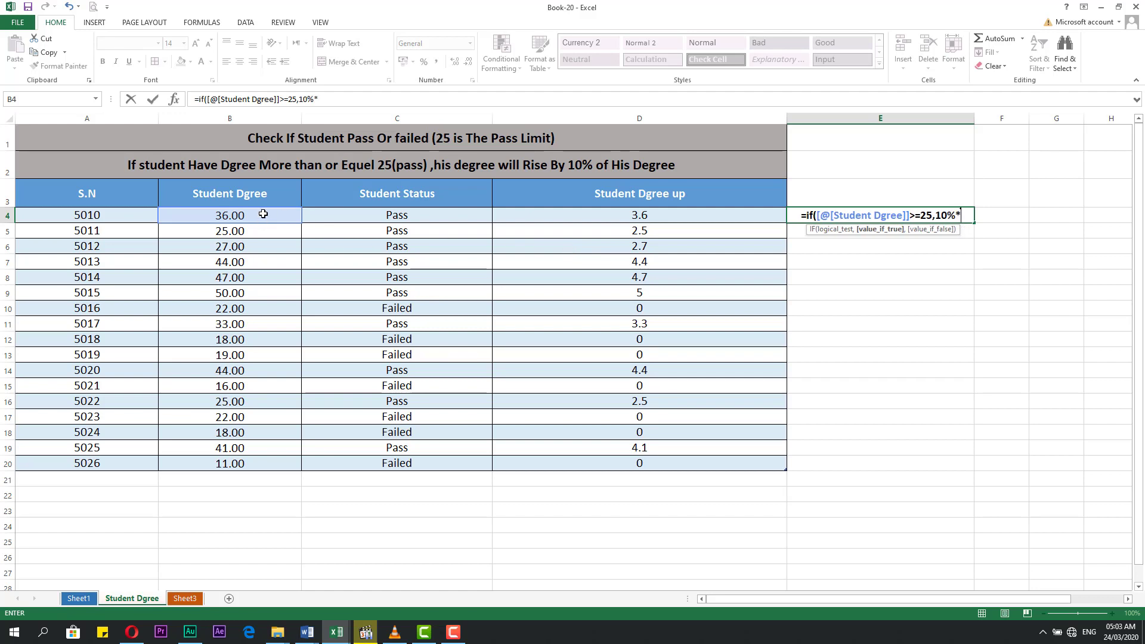
click(263, 214)
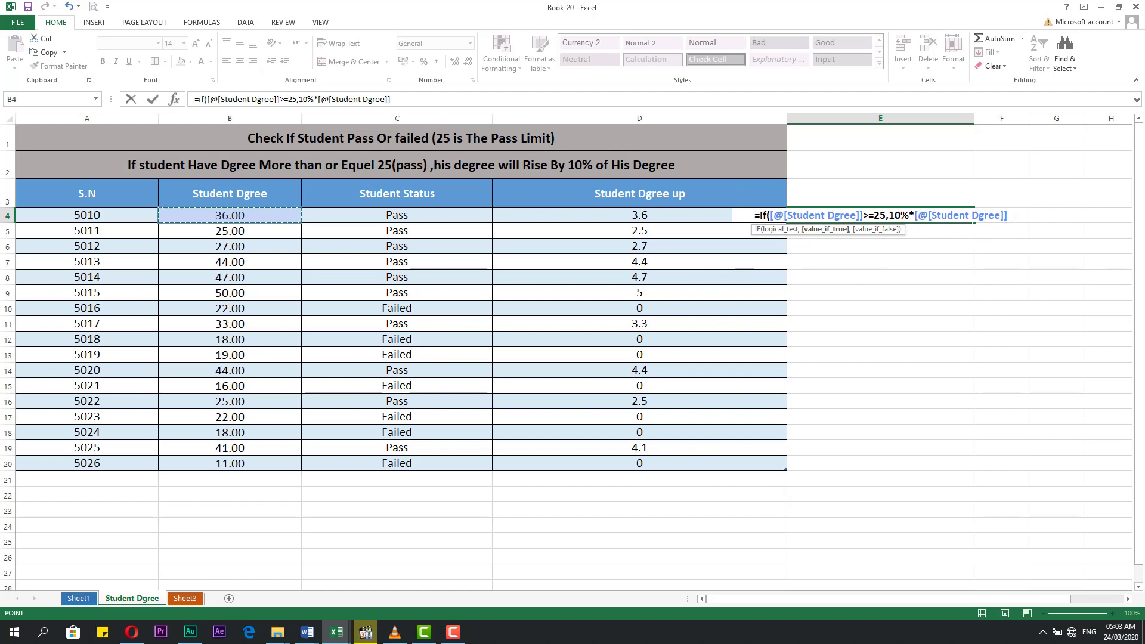
text(,)
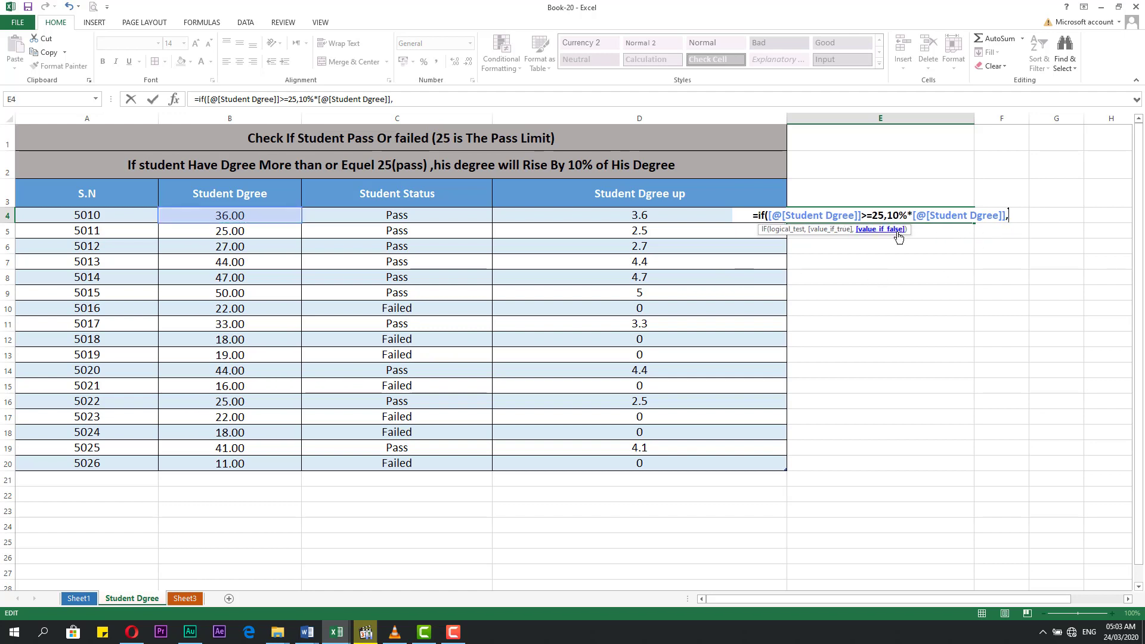
text(0))
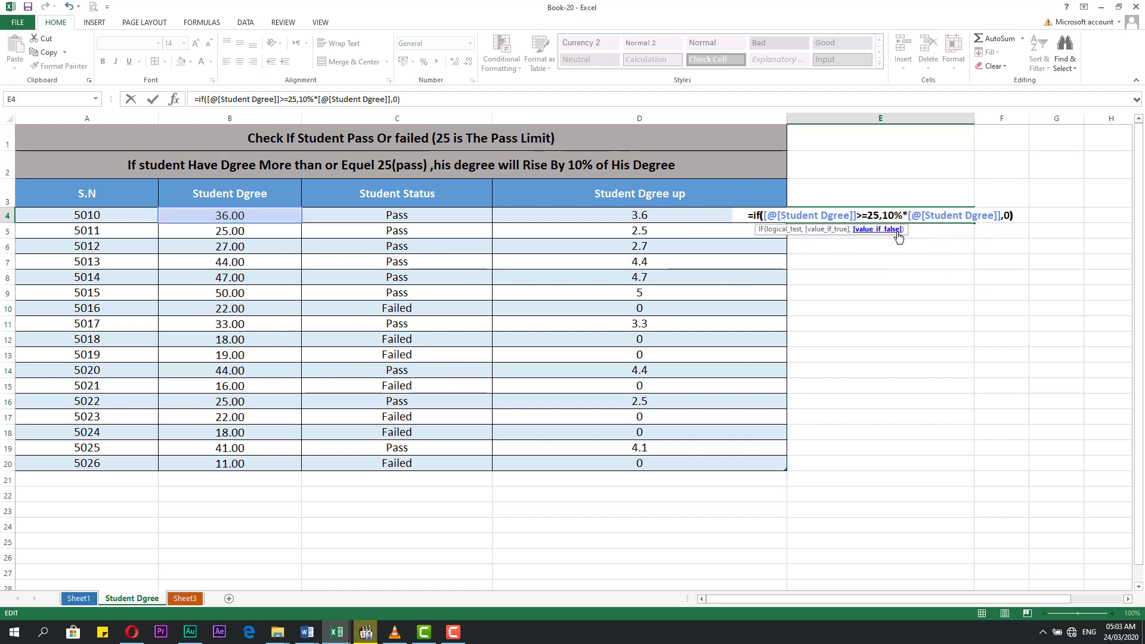
key(Return)
click(899, 218)
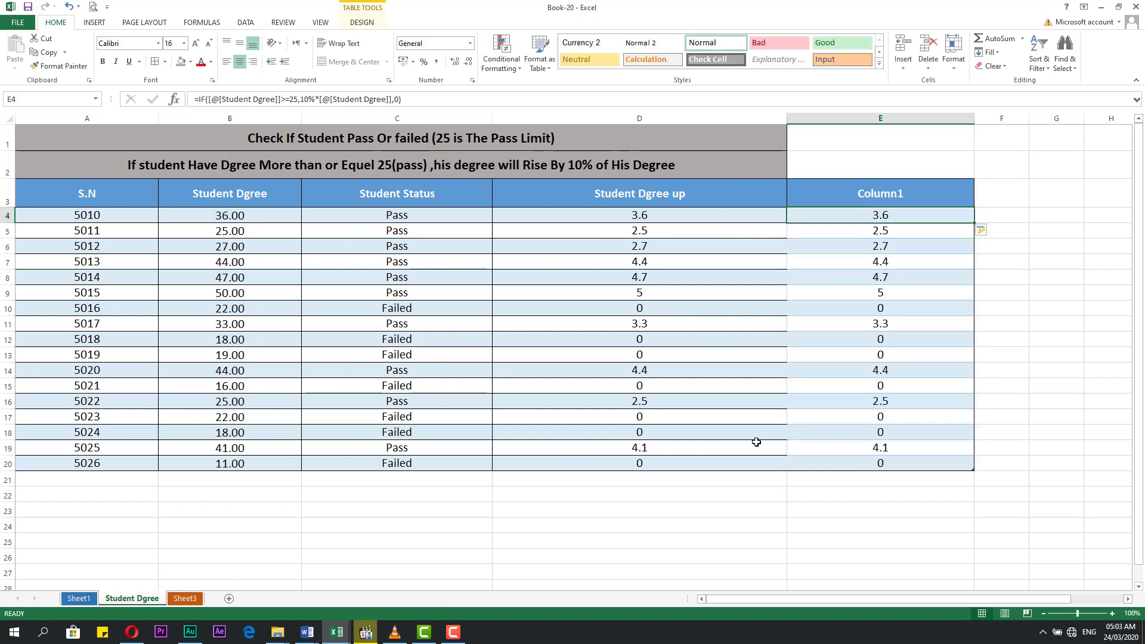
drag(881, 215, 881, 447)
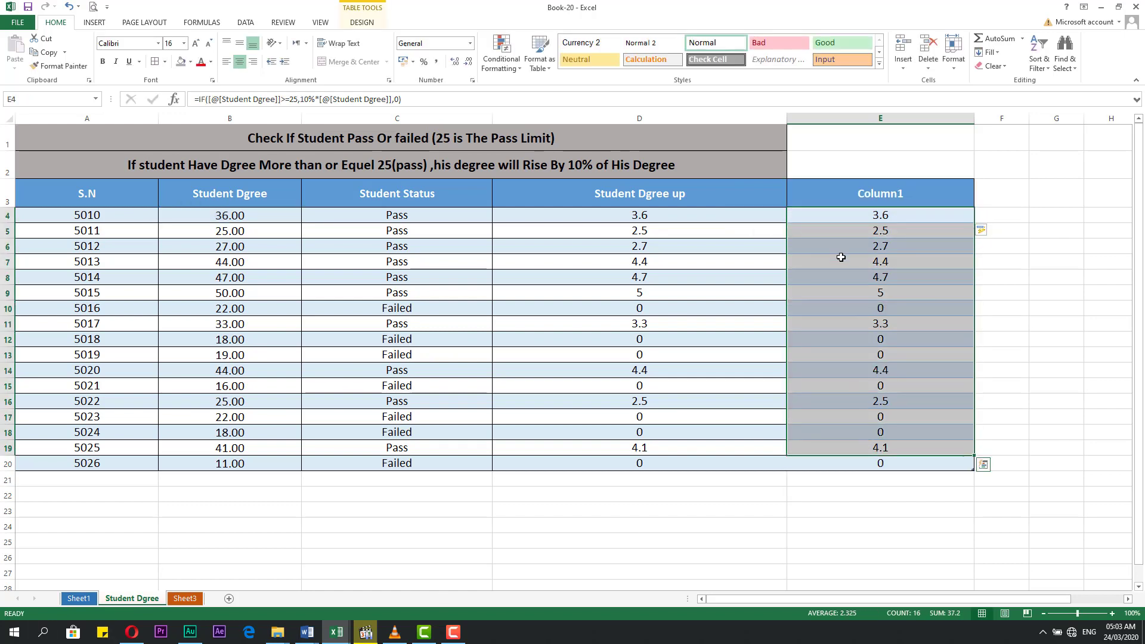
click(809, 214)
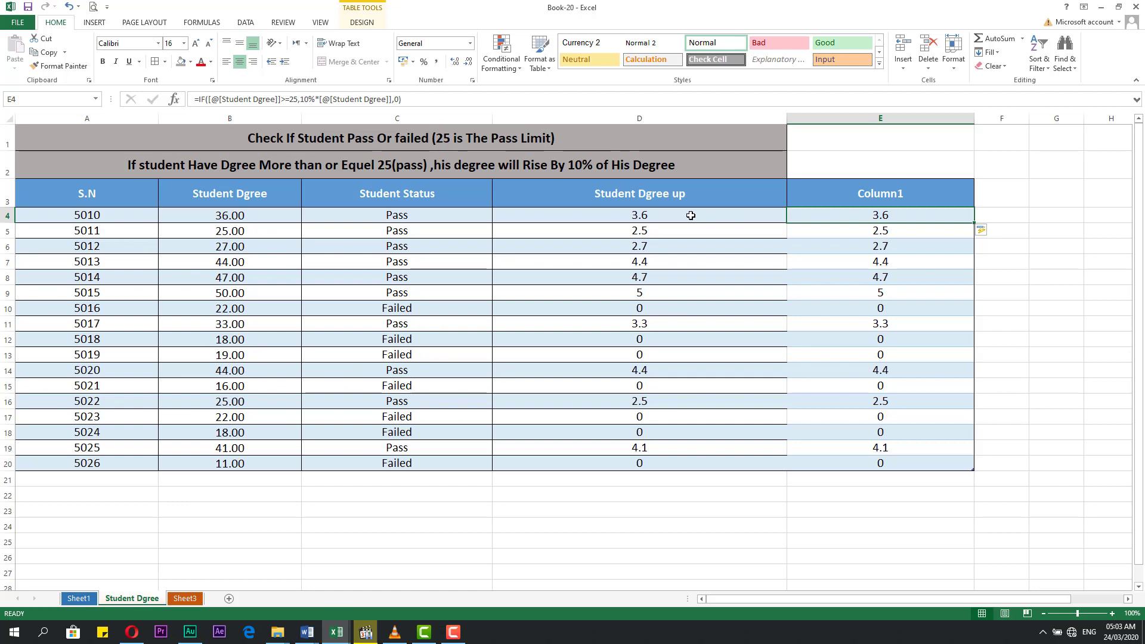
click(636, 218)
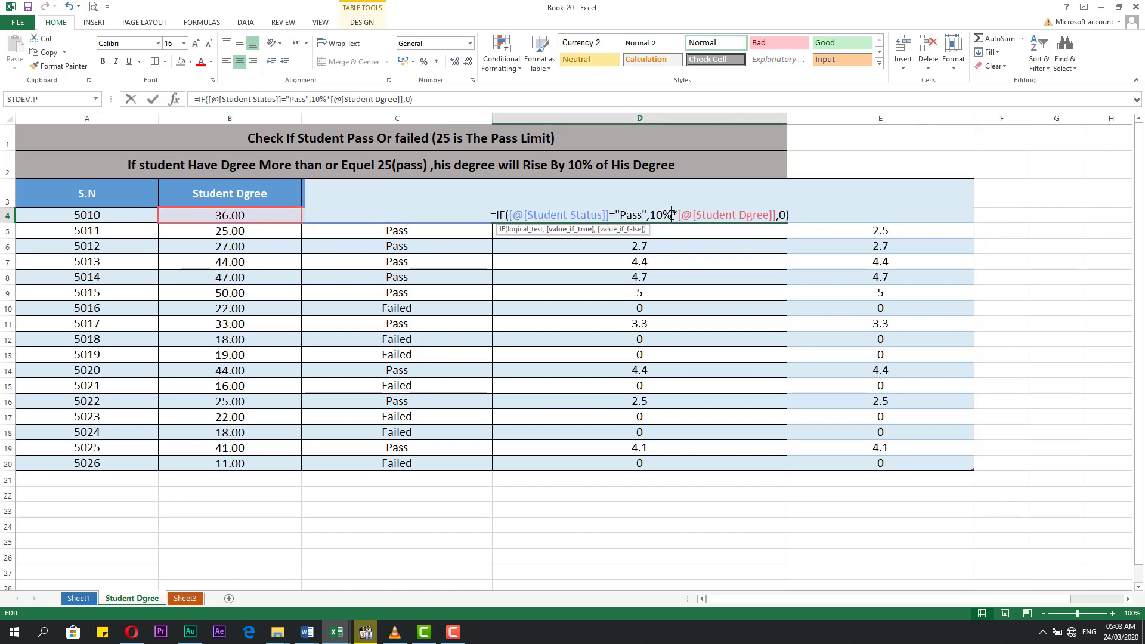
double_click(620, 216)
drag(616, 215, 645, 215)
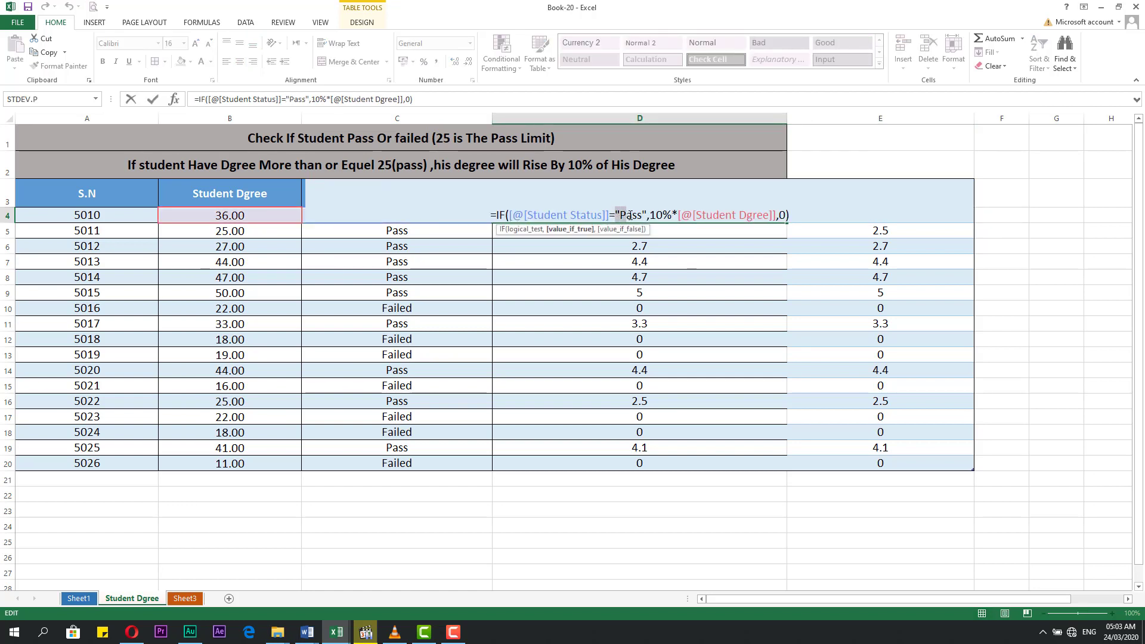
click(622, 215)
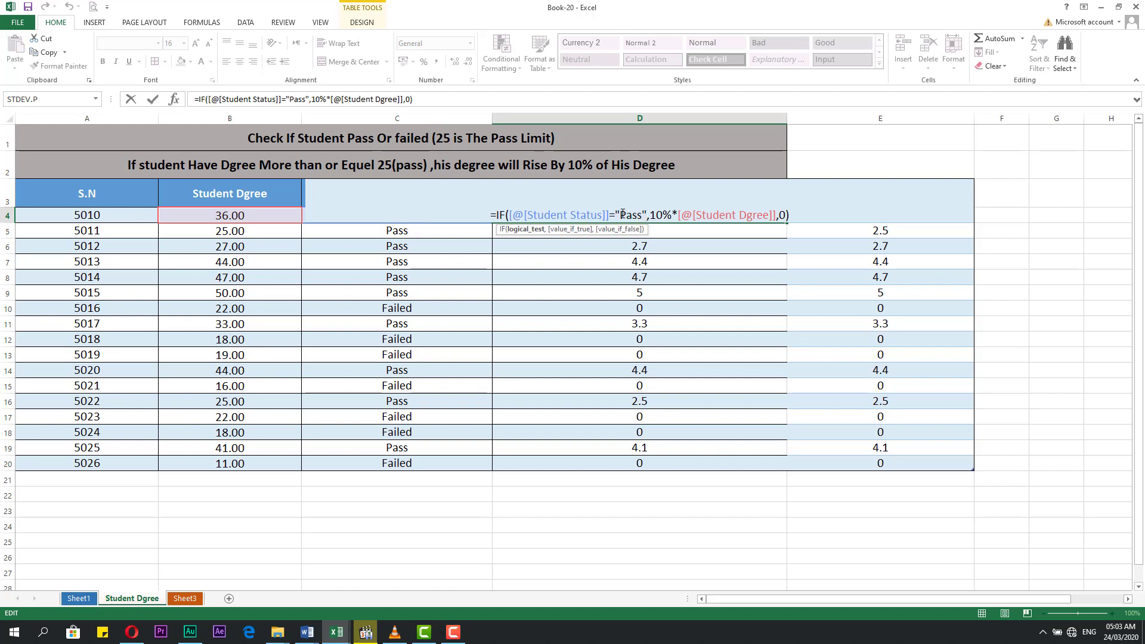
drag(617, 214, 647, 215)
key(Escape)
click(417, 215)
double_click(432, 213)
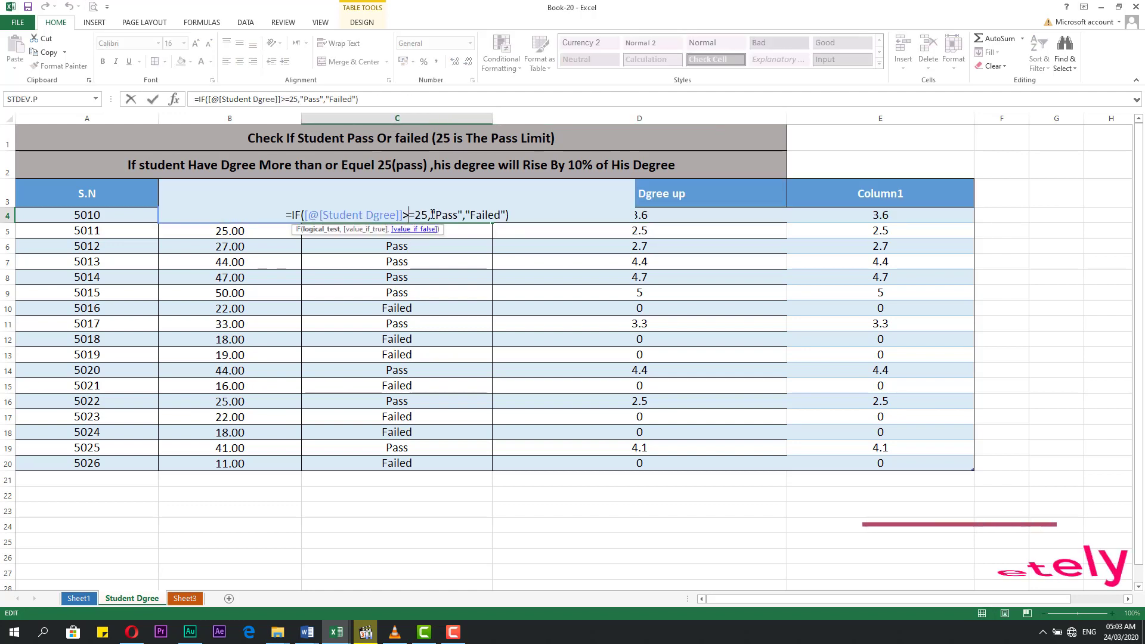
key(Escape)
click(395, 480)
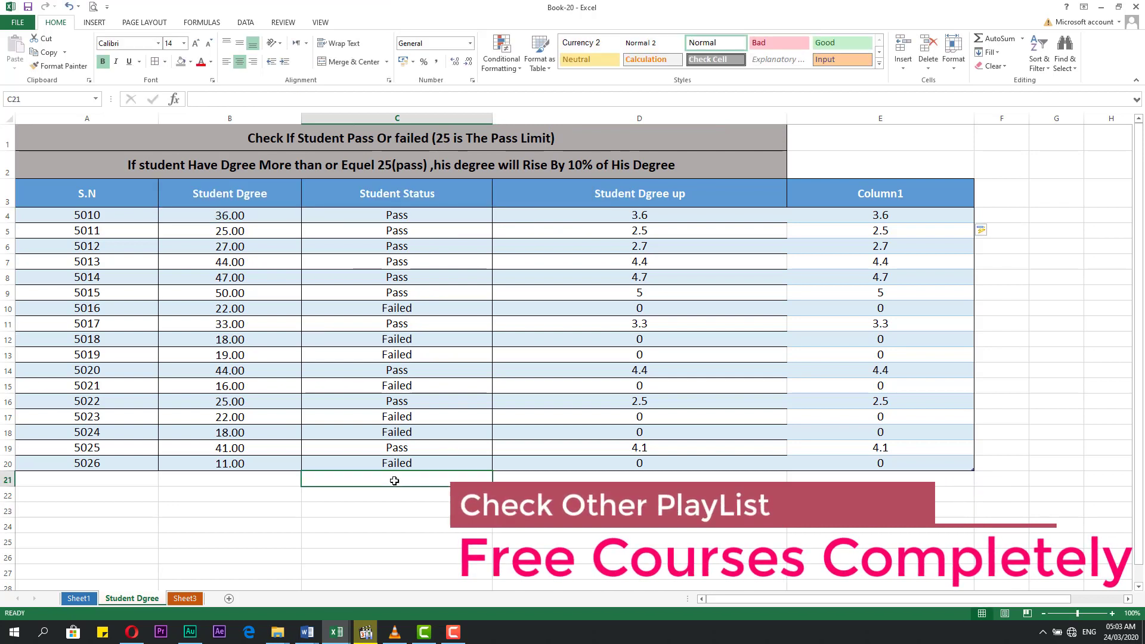